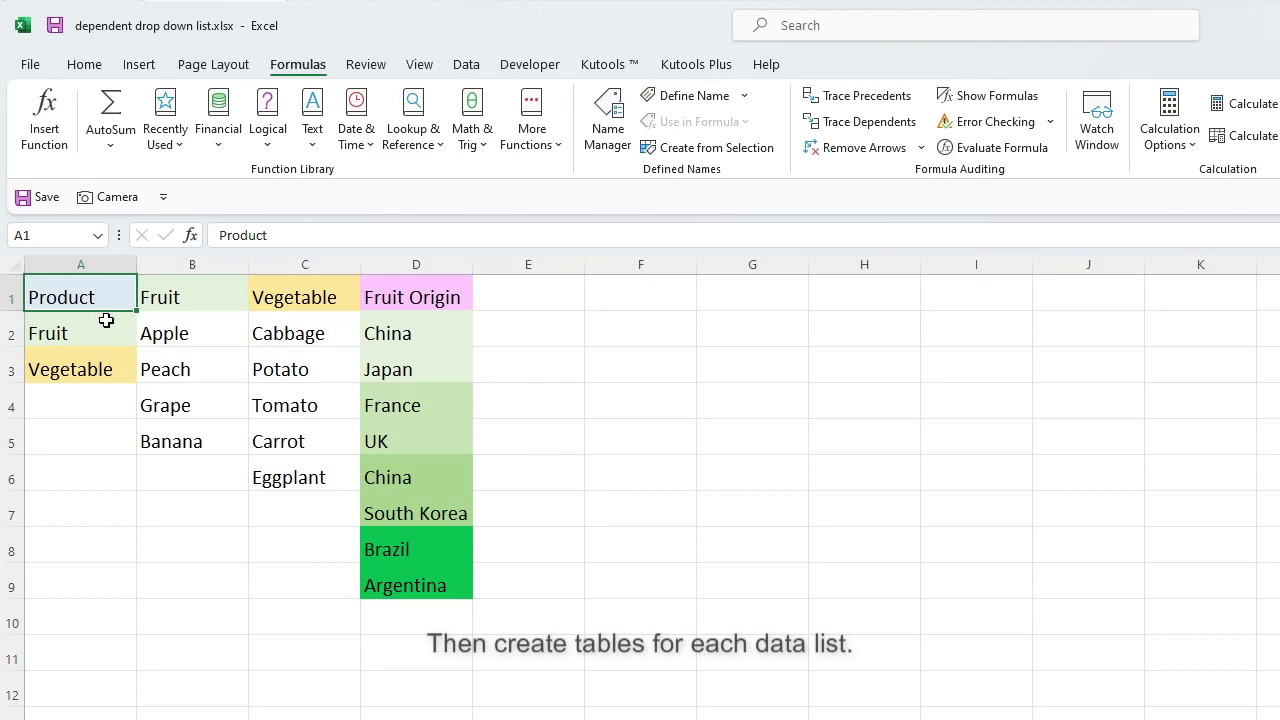
Format A1:A3, B1:B5 and C1:C6 each as a table with headers (Fruit as Table5, Vegetable as Table6).
{"action": "left_click_drag", "start_coordinate": [106, 310], "coordinate": [100, 370]}
{"action": "left_click", "coordinate": [139, 64]}
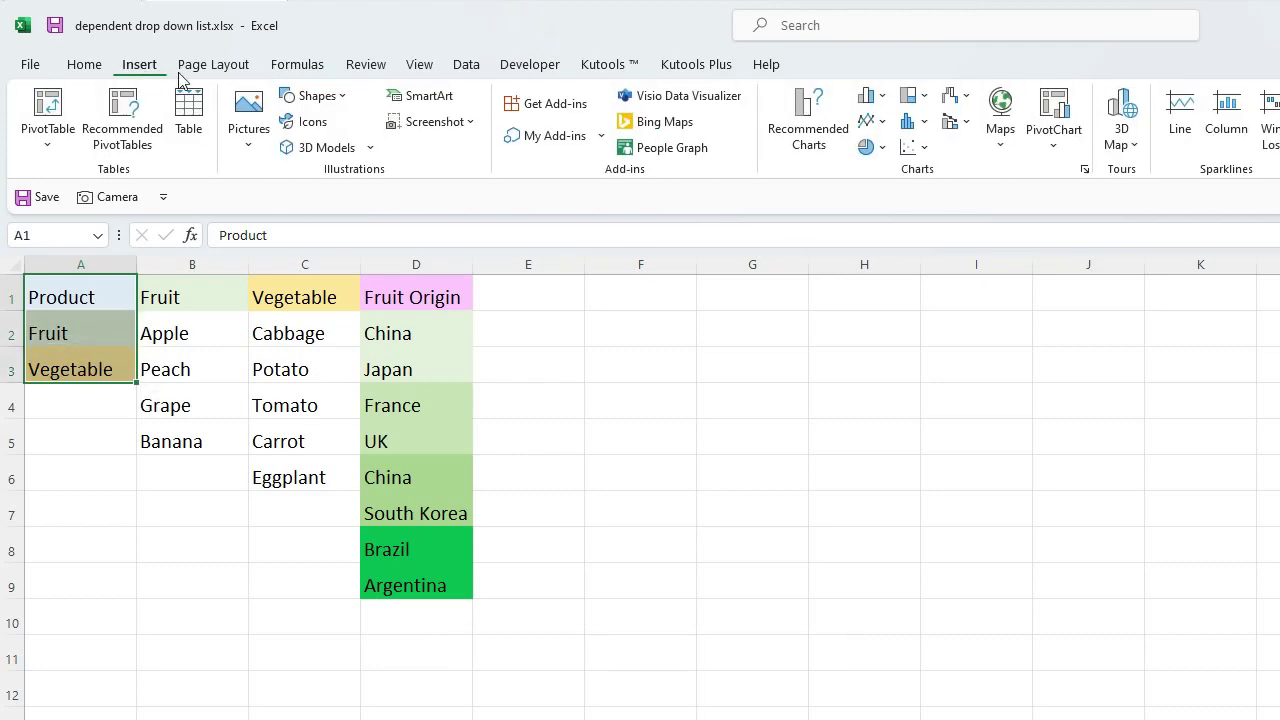
{"action": "left_click", "coordinate": [196, 122]}
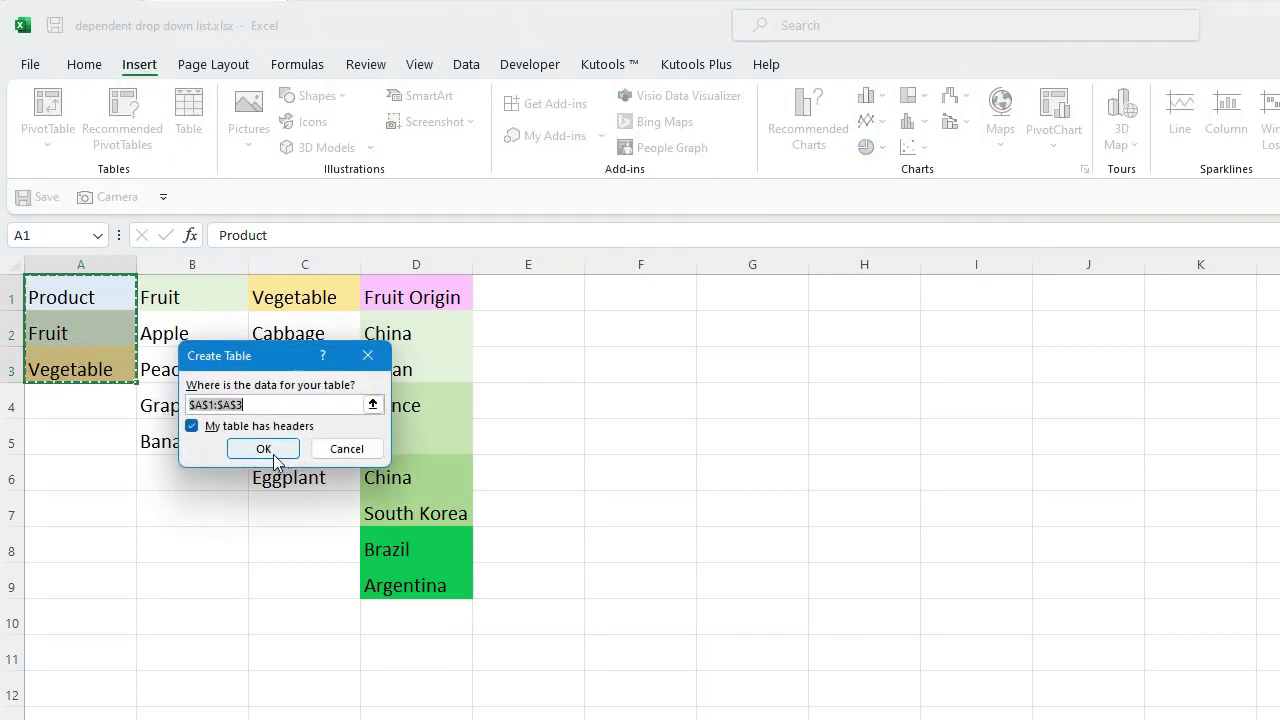
{"action": "left_click", "coordinate": [263, 449]}
{"action": "left_click_drag", "start_coordinate": [214, 294], "coordinate": [223, 420]}
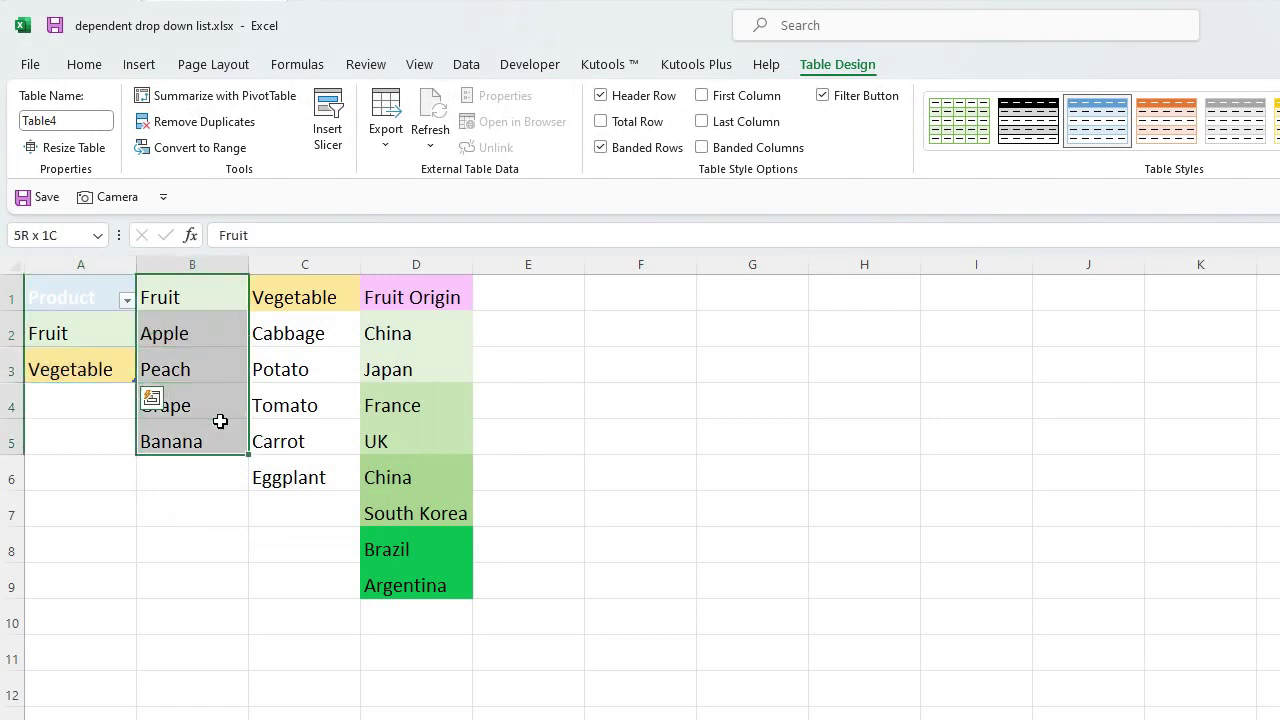
{"action": "left_click", "coordinate": [140, 66]}
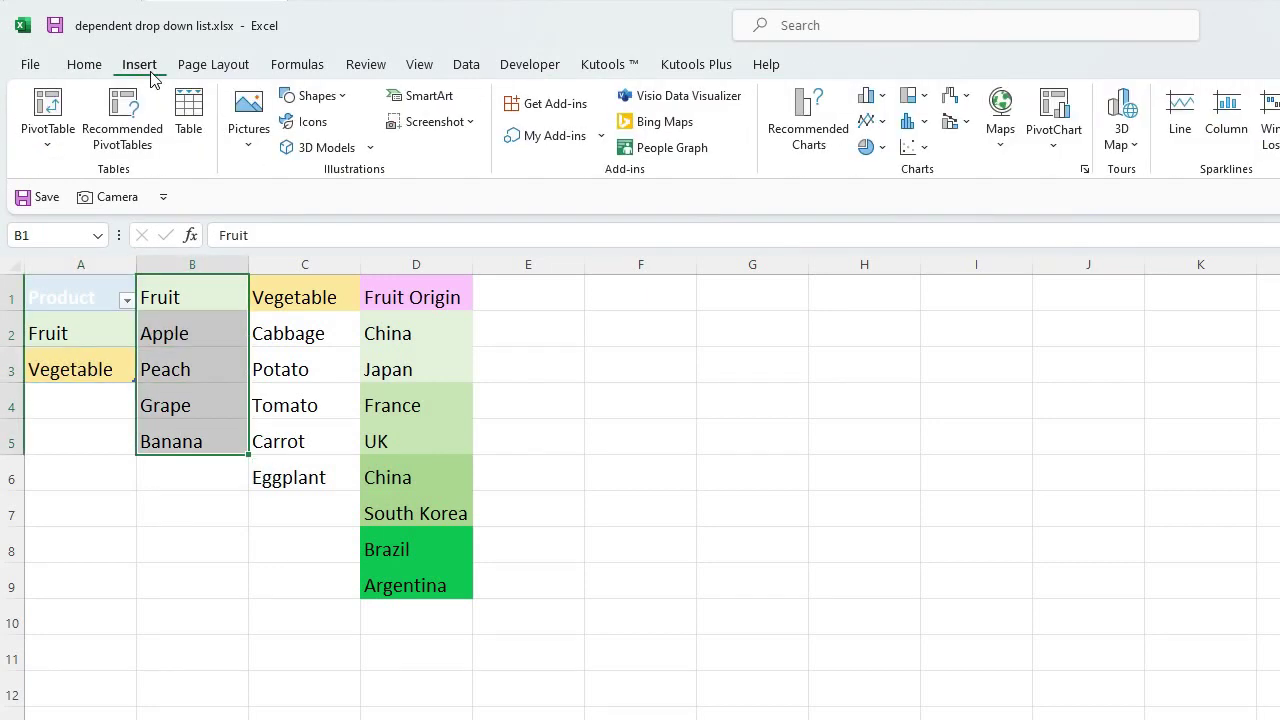
{"action": "left_click", "coordinate": [188, 115]}
{"action": "left_click", "coordinate": [263, 449]}
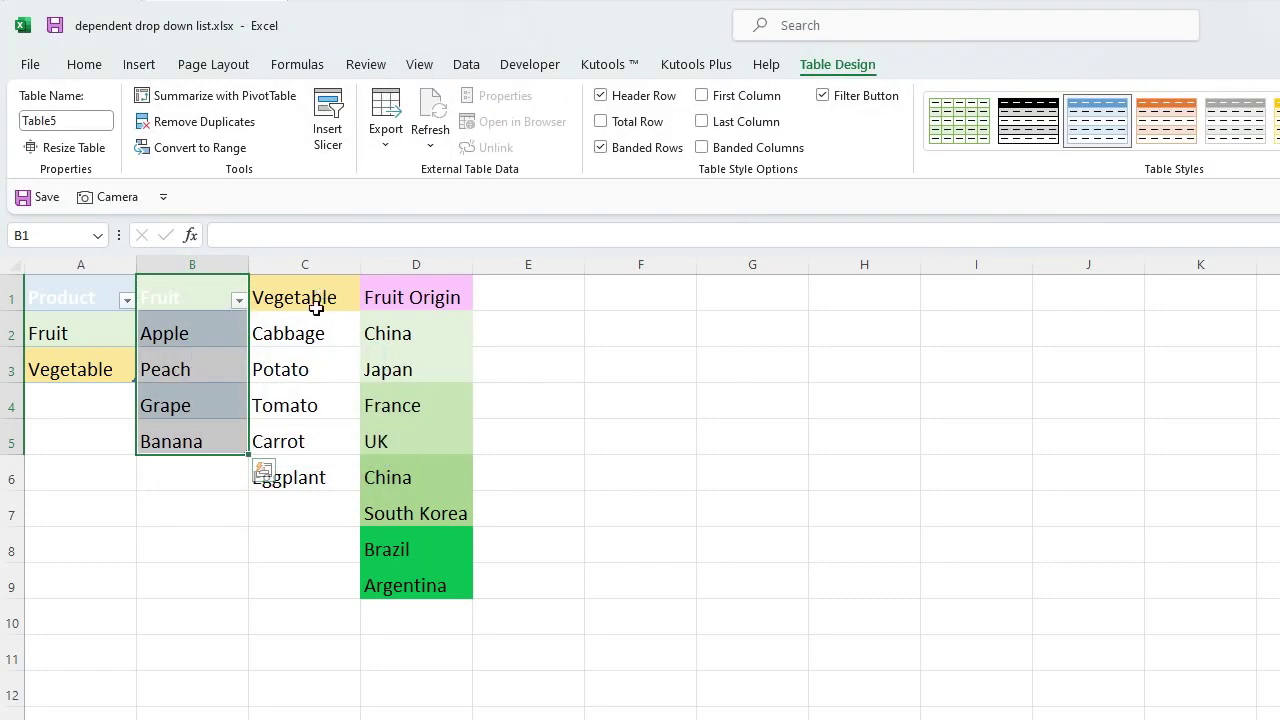
{"action": "left_click_drag", "start_coordinate": [306, 298], "coordinate": [302, 468]}
{"action": "left_click", "coordinate": [139, 64]}
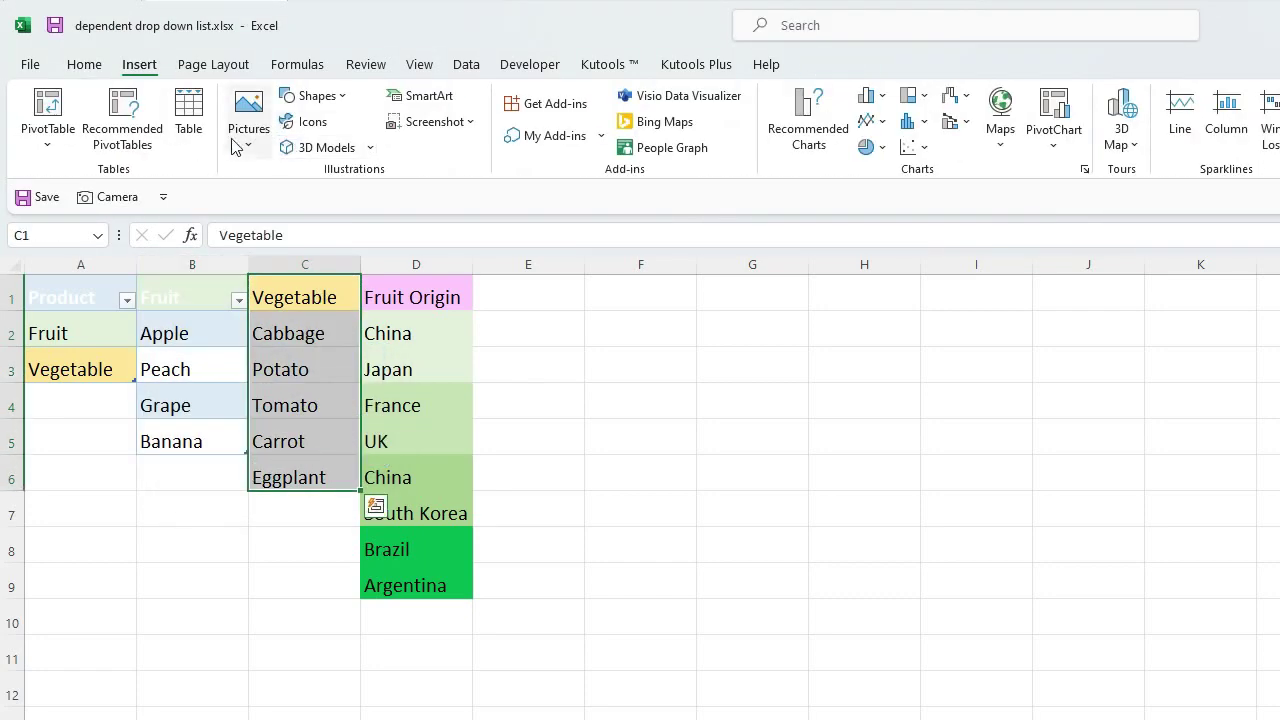
{"action": "left_click", "coordinate": [188, 115]}
{"action": "left_click", "coordinate": [264, 449]}
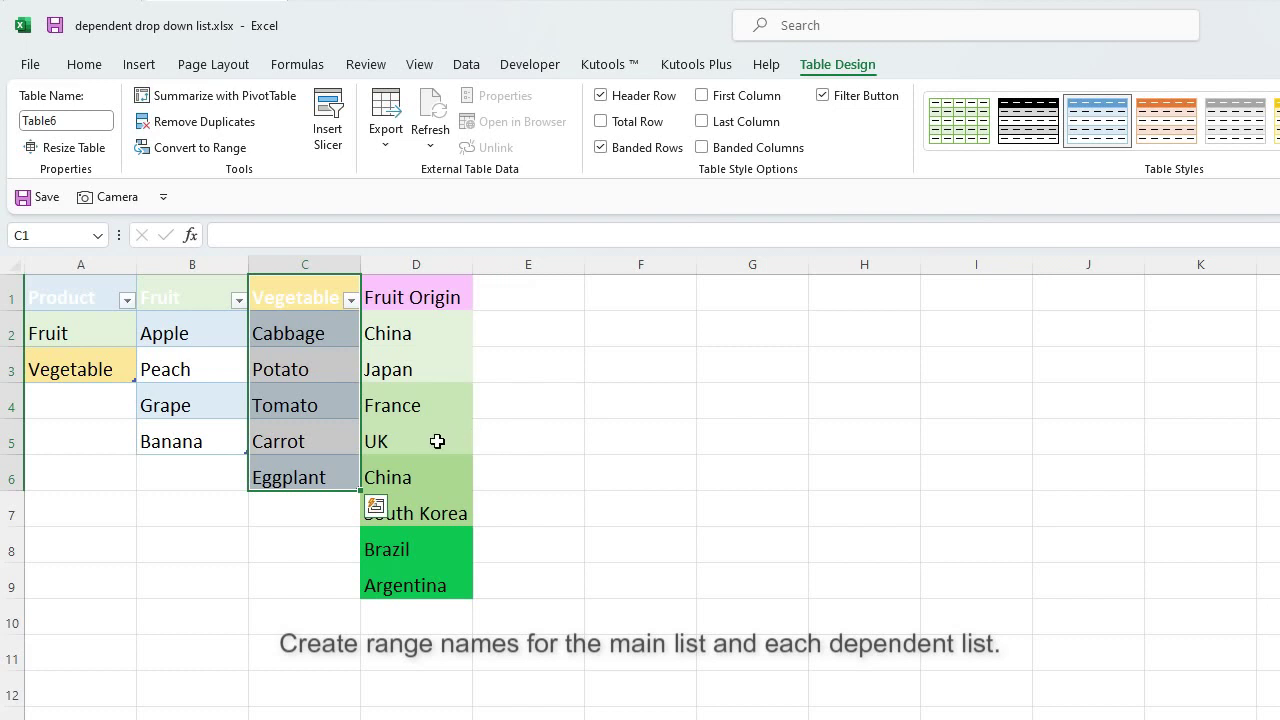
Name the range A2:A3 'Product' using the Name Box.
{"action": "left_click_drag", "start_coordinate": [90, 334], "coordinate": [84, 360]}
{"action": "left_click", "coordinate": [40, 235]}
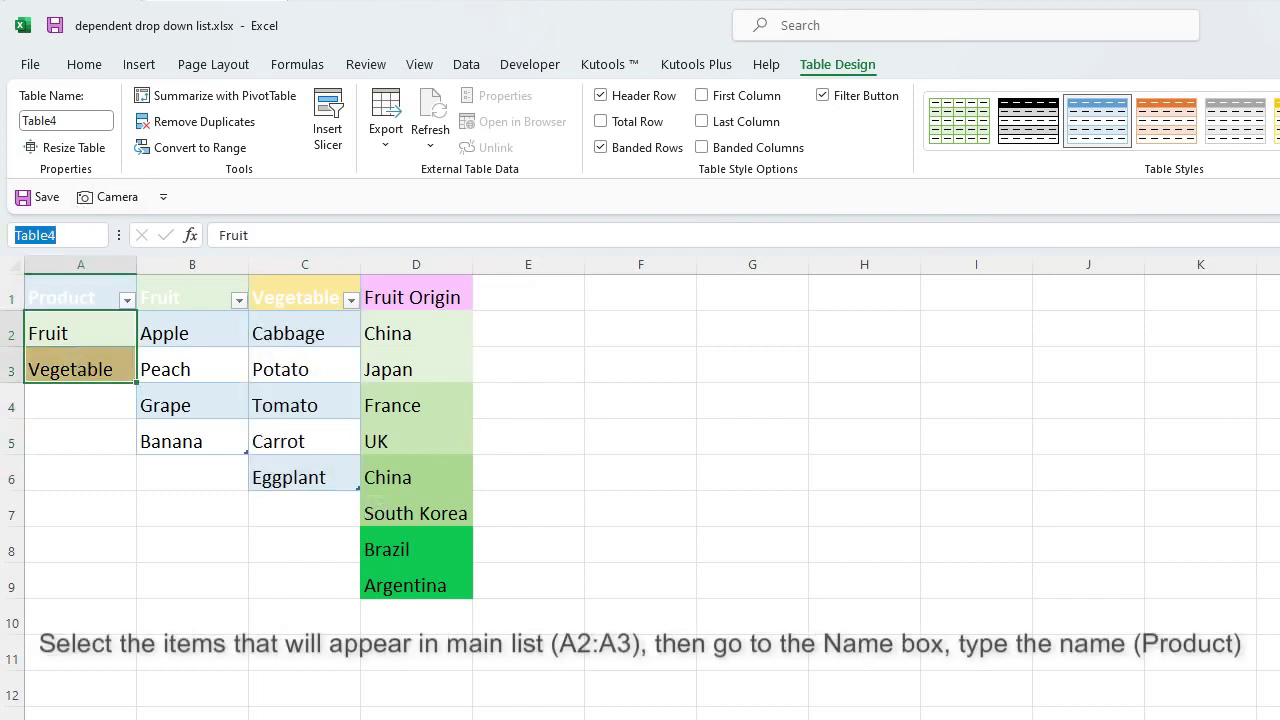
{"action": "type", "text": "Product"}
{"action": "key", "text": "Return"}
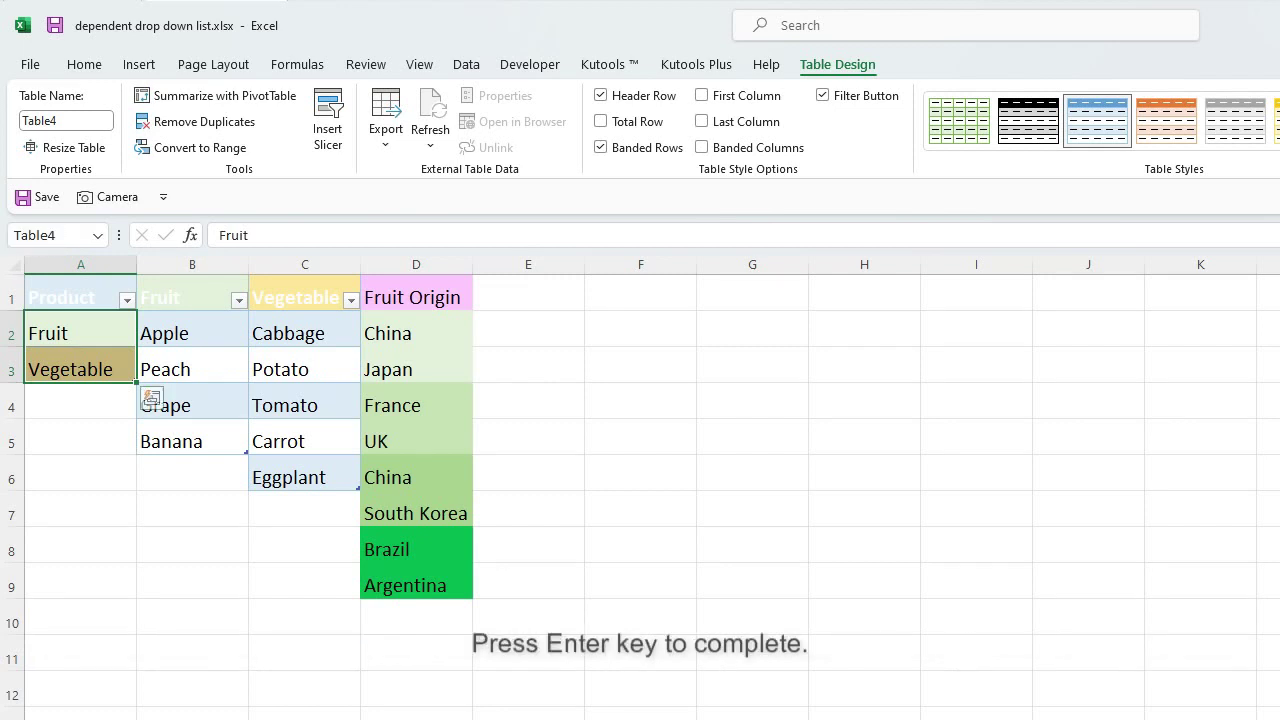
Name the fruit items B2:B5 'Fruit'.
{"action": "left_click", "coordinate": [229, 332]}
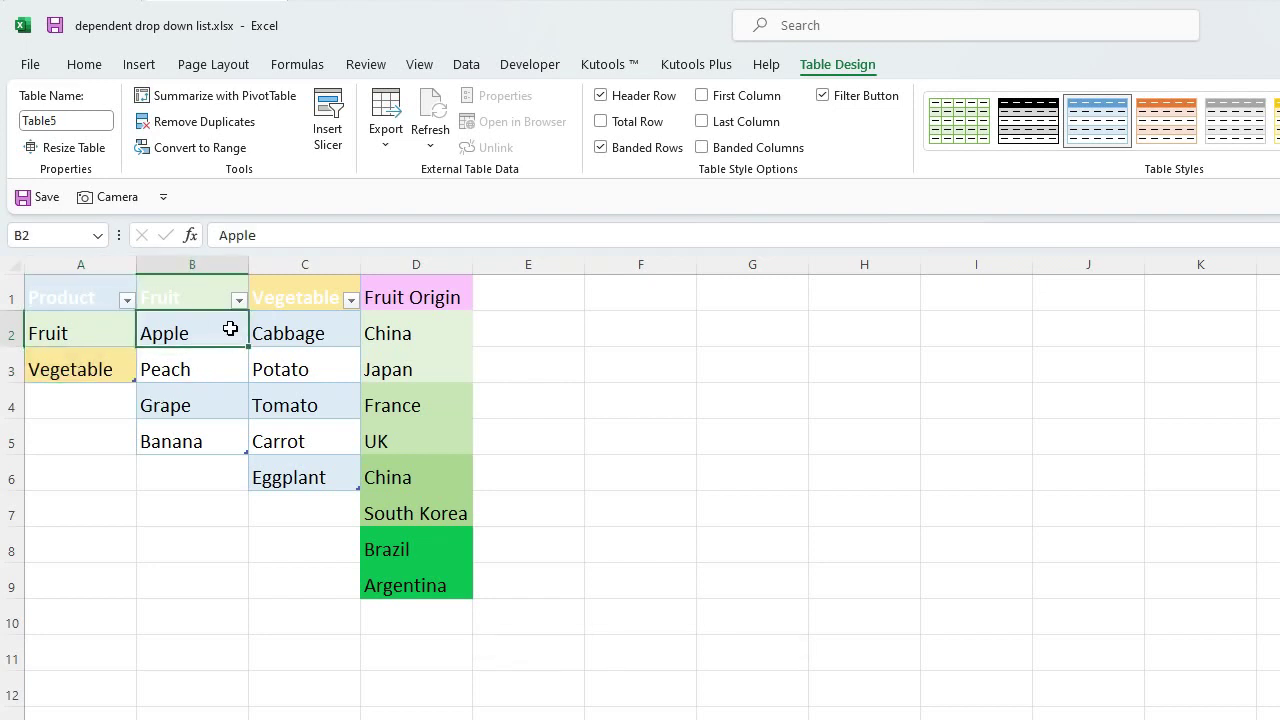
{"action": "left_click_drag", "start_coordinate": [226, 353], "coordinate": [177, 443]}
{"action": "left_click", "coordinate": [45, 235]}
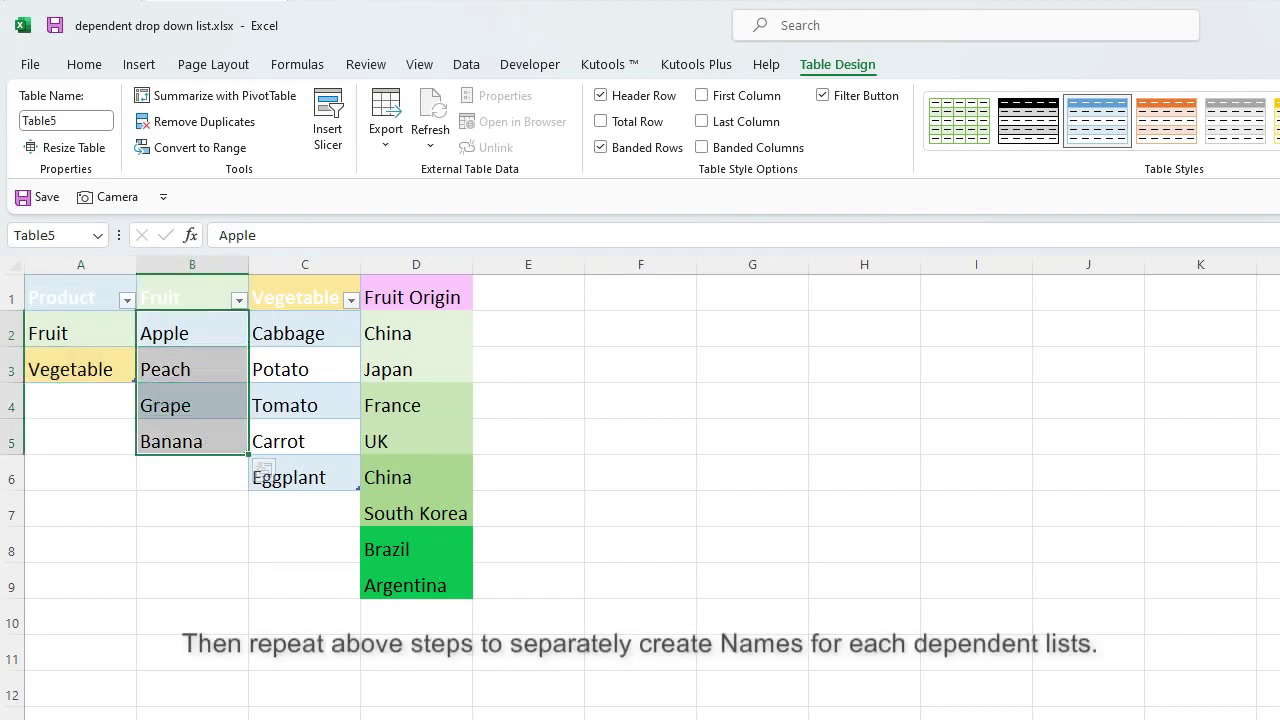
{"action": "type", "text": "Fruit"}
{"action": "key", "text": "Return"}
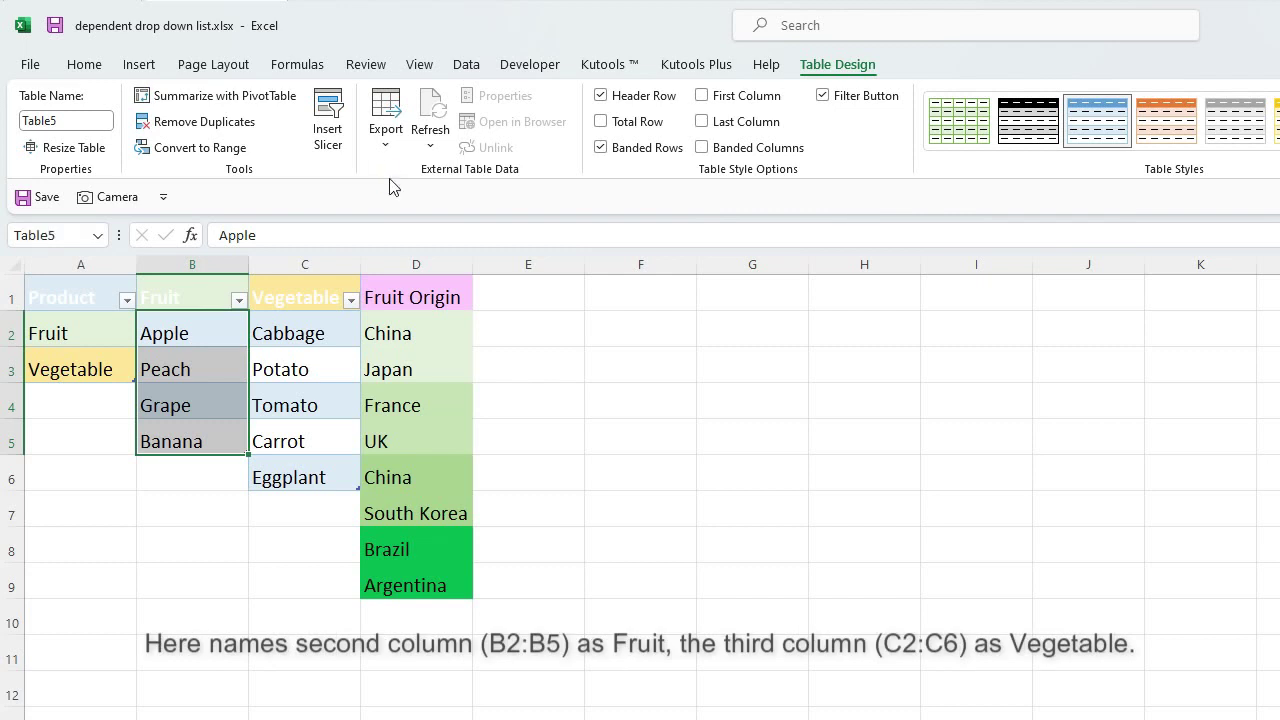
Name the vegetable items C2:C6 'Vegetable'.
{"action": "left_click_drag", "start_coordinate": [330, 335], "coordinate": [334, 478]}
{"action": "left_click", "coordinate": [55, 235]}
{"action": "type", "text": "V"}
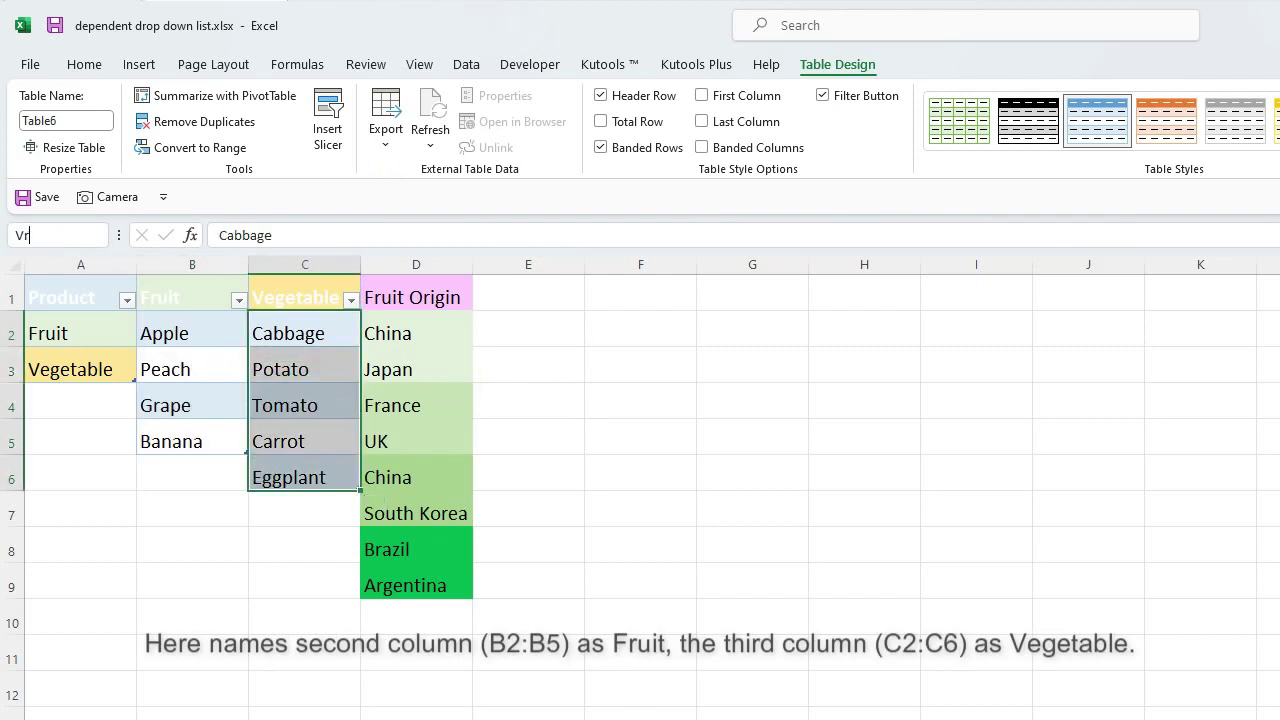
{"action": "type", "text": "egetable"}
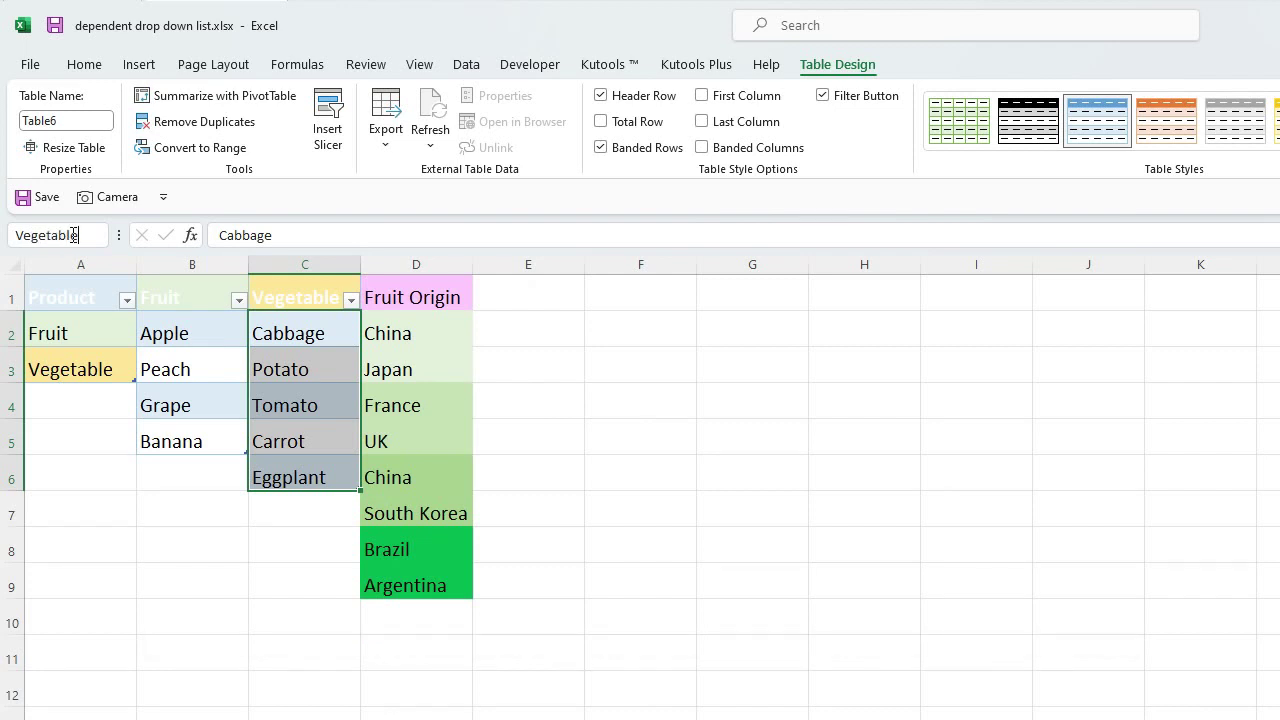
{"action": "key", "text": "Return"}
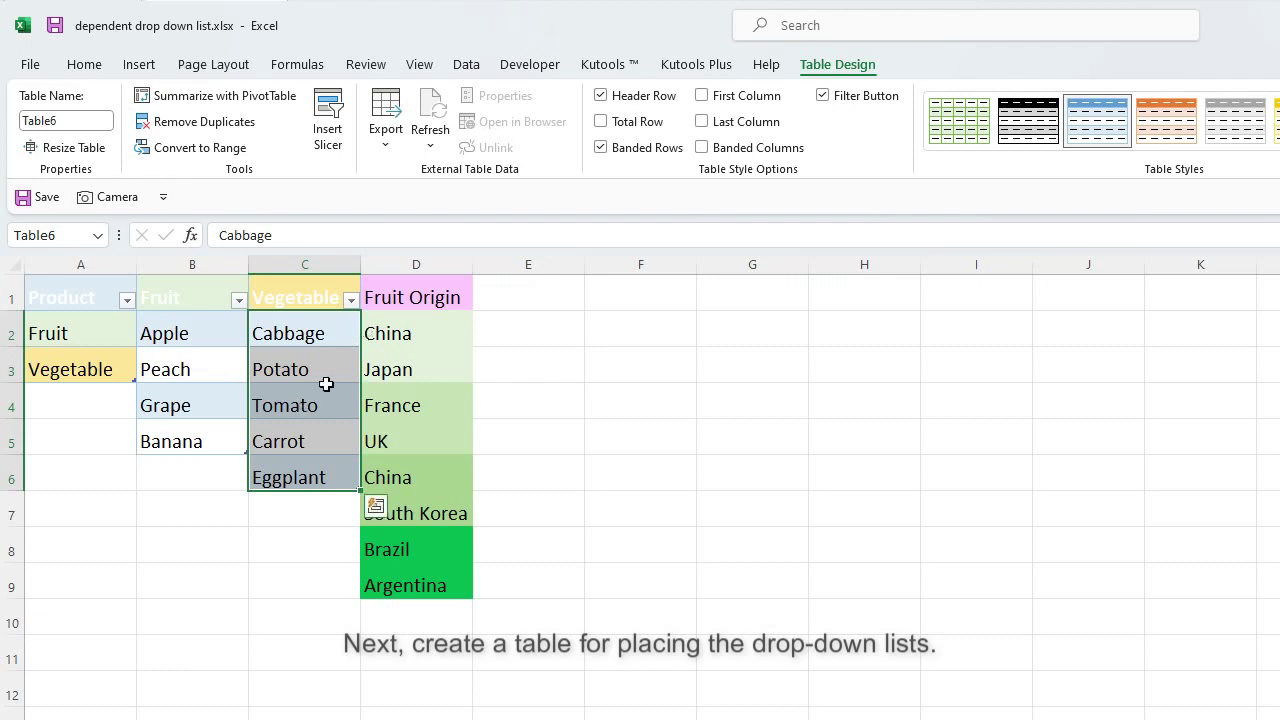
Enter the headers Product in E1 and Item in F1.
{"action": "left_click", "coordinate": [550, 297]}
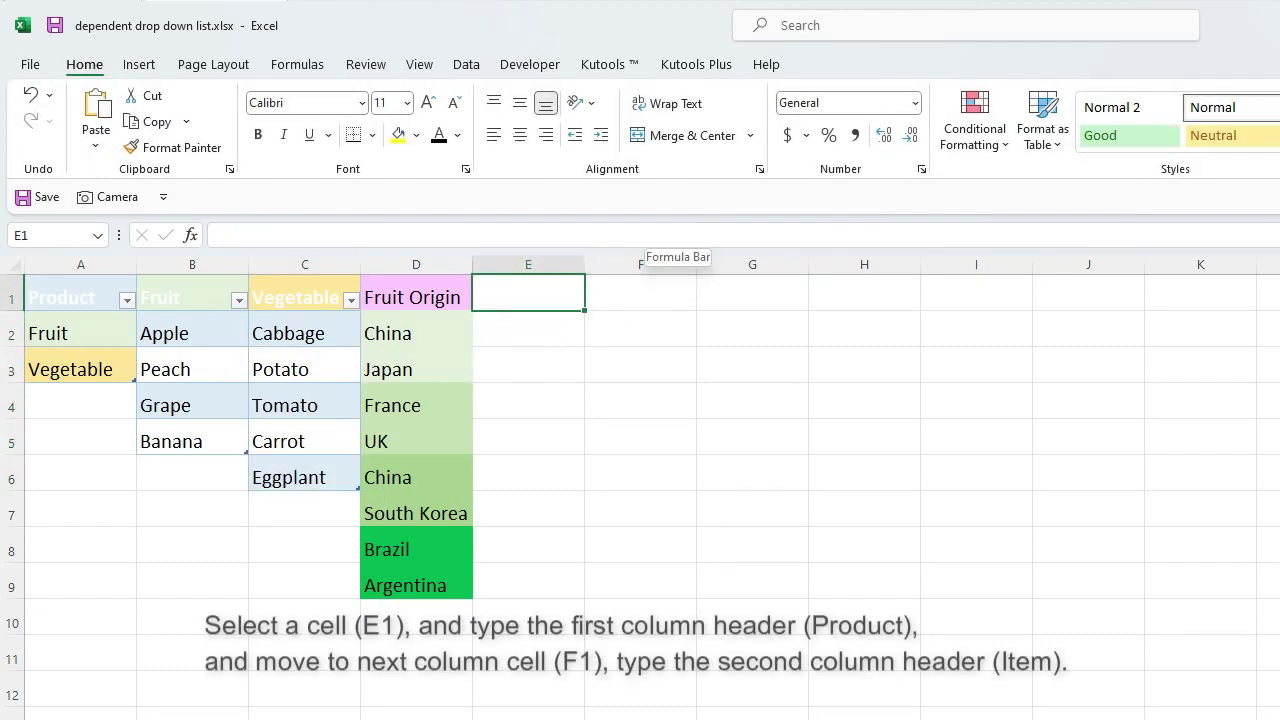
{"action": "type", "text": "Product"}
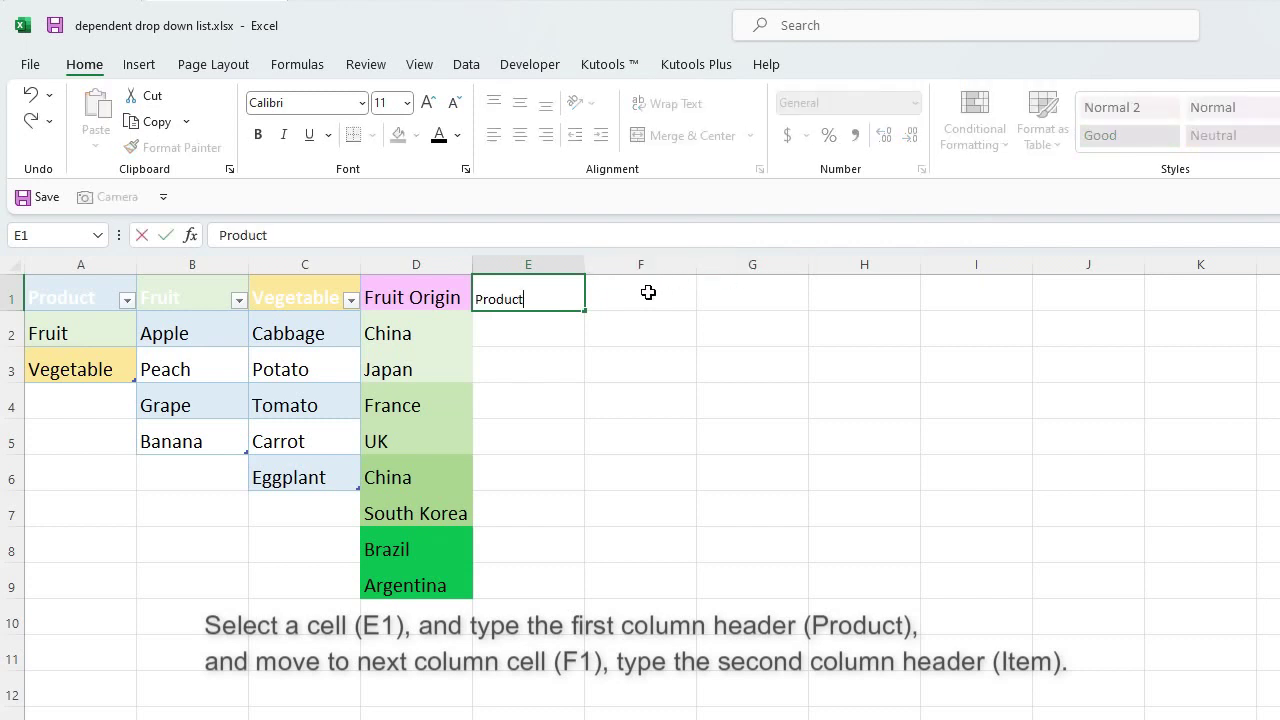
{"action": "left_click", "coordinate": [648, 292]}
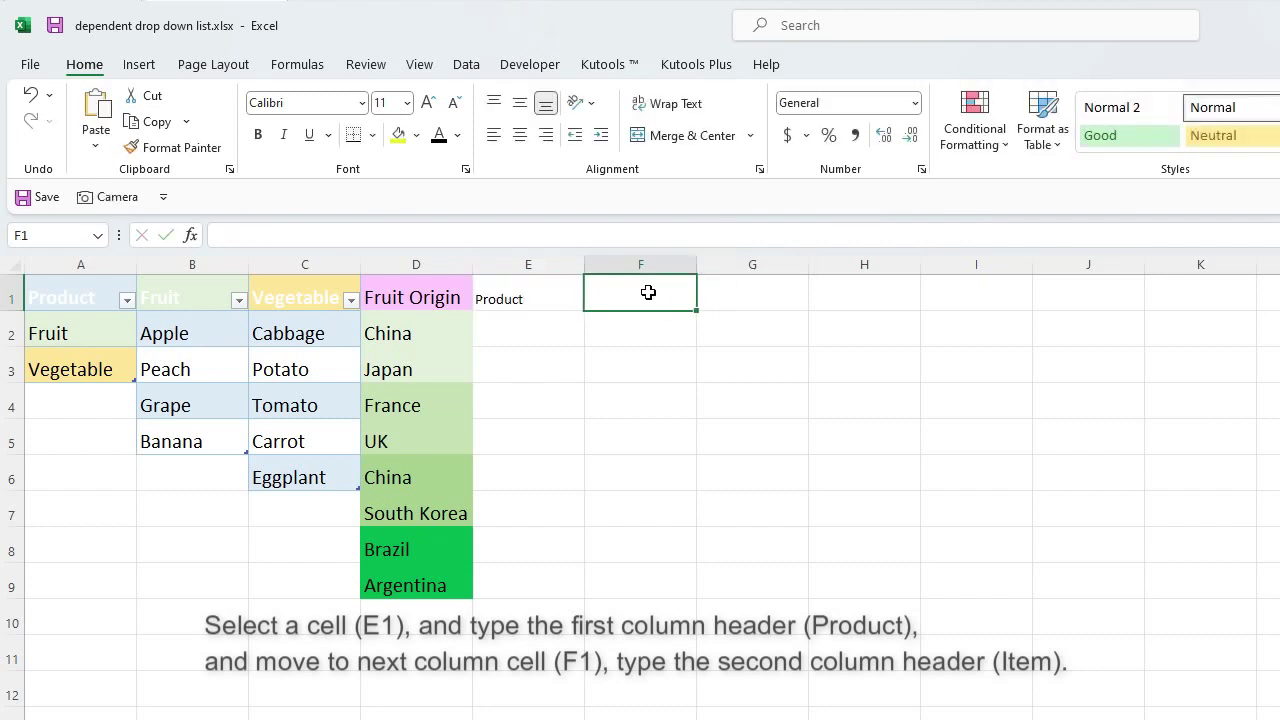
{"action": "type", "text": "Item"}
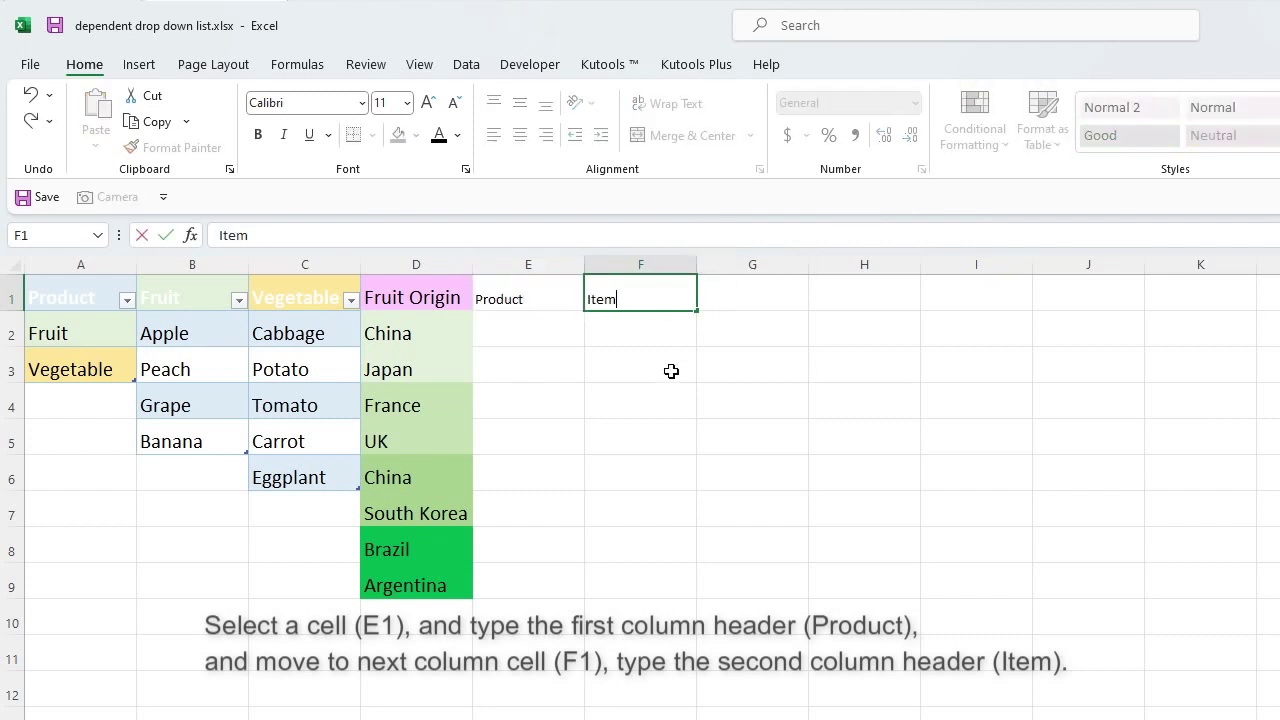
{"action": "left_click", "coordinate": [671, 371]}
Convert E1:F1 into a table with headers, creating Table7.
{"action": "left_click", "coordinate": [506, 299]}
{"action": "left_click_drag", "start_coordinate": [506, 299], "coordinate": [637, 309]}
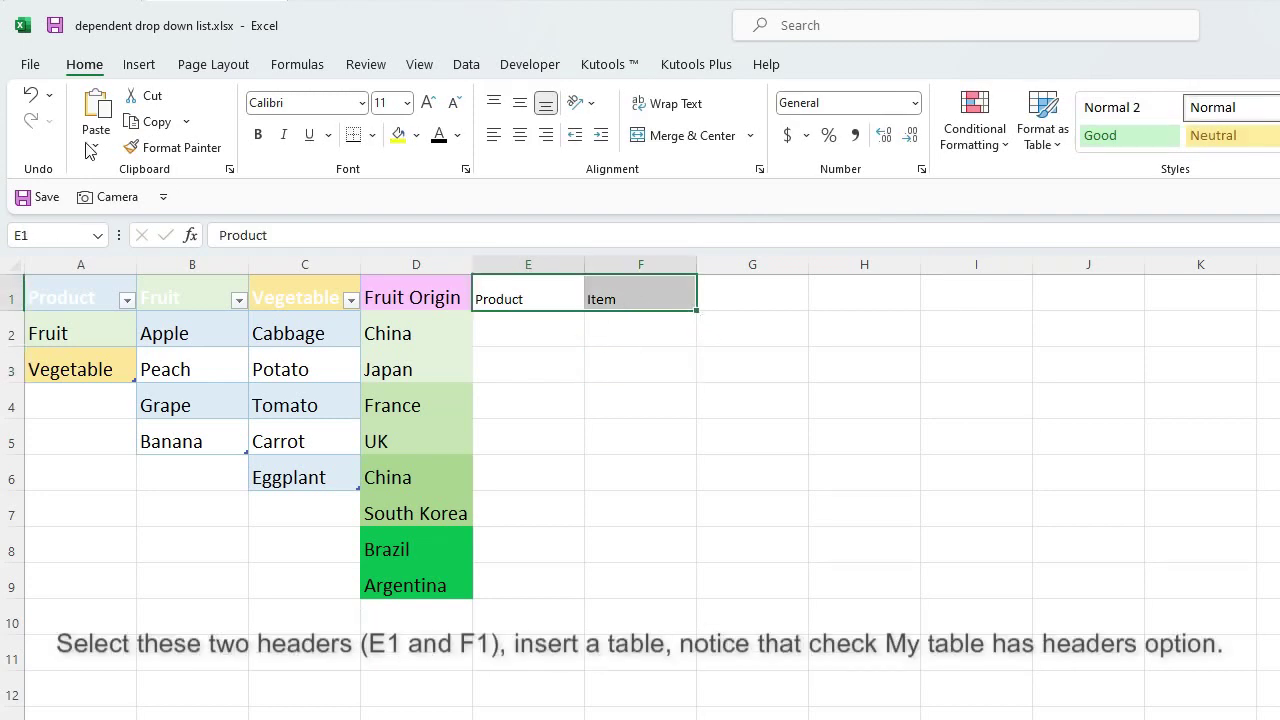
{"action": "left_click", "coordinate": [139, 64]}
{"action": "left_click", "coordinate": [188, 112]}
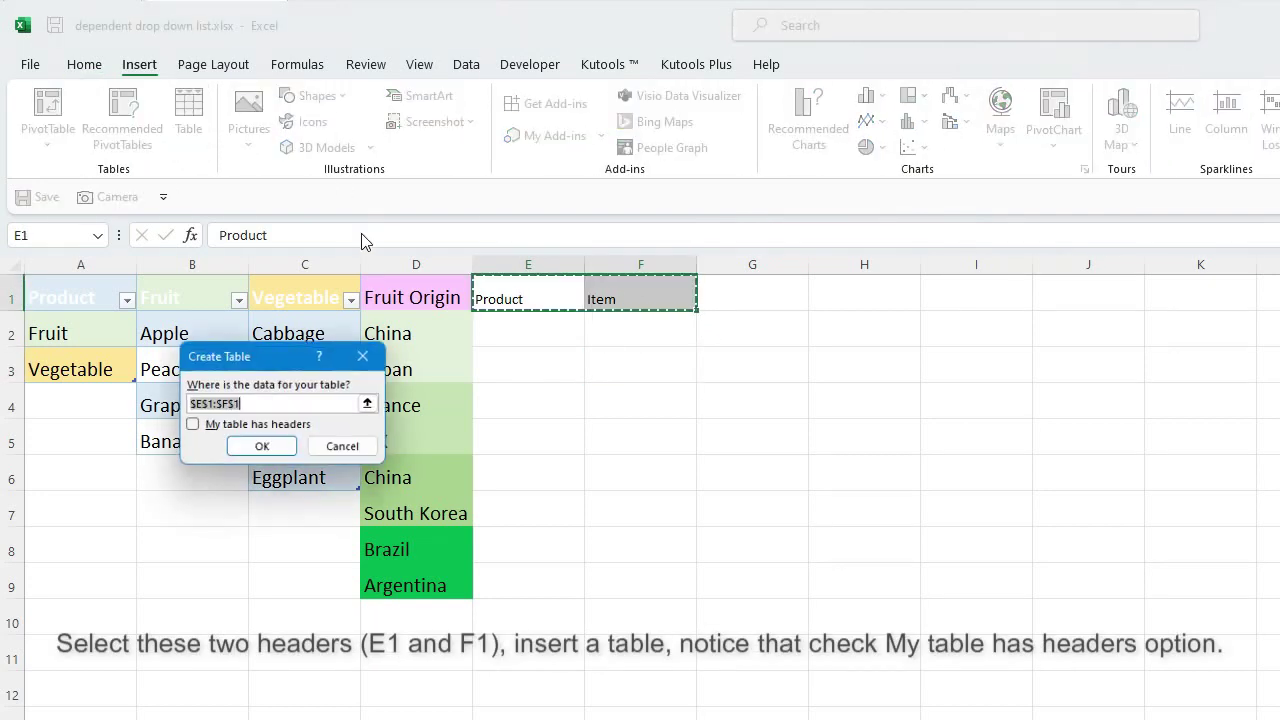
{"action": "left_click", "coordinate": [210, 428]}
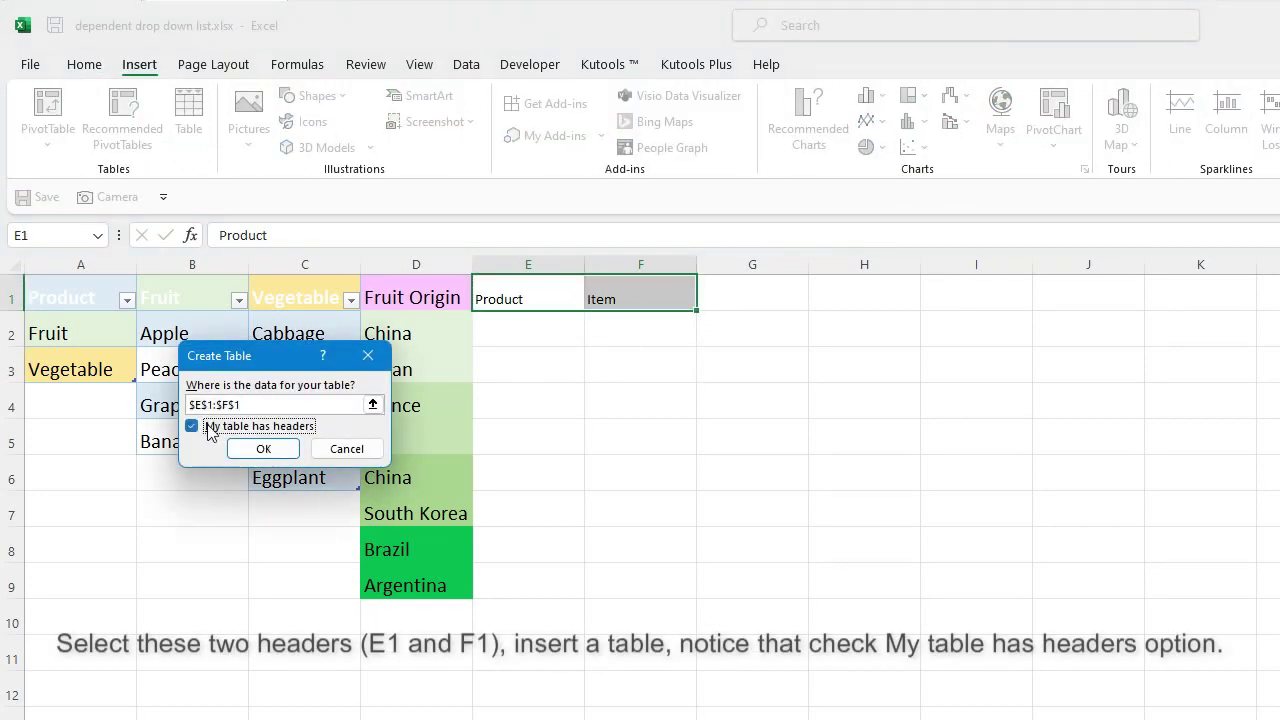
{"action": "left_click", "coordinate": [264, 449]}
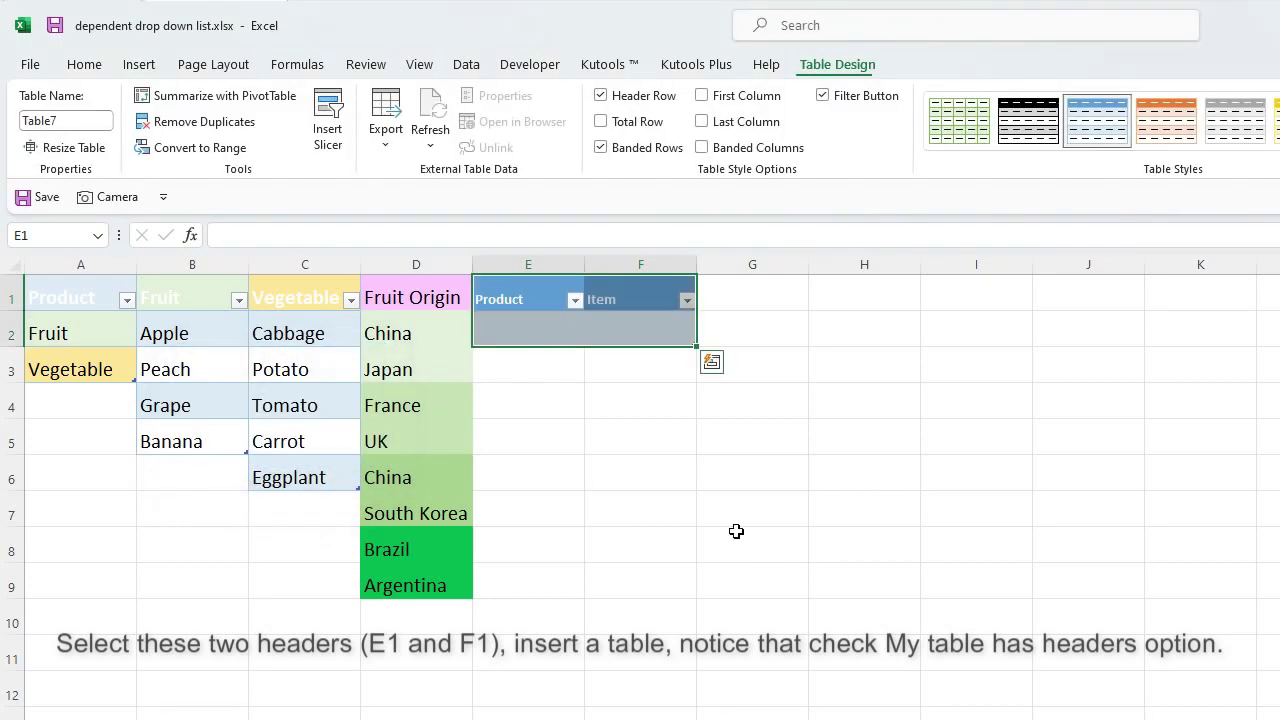
{"action": "left_click", "coordinate": [524, 328]}
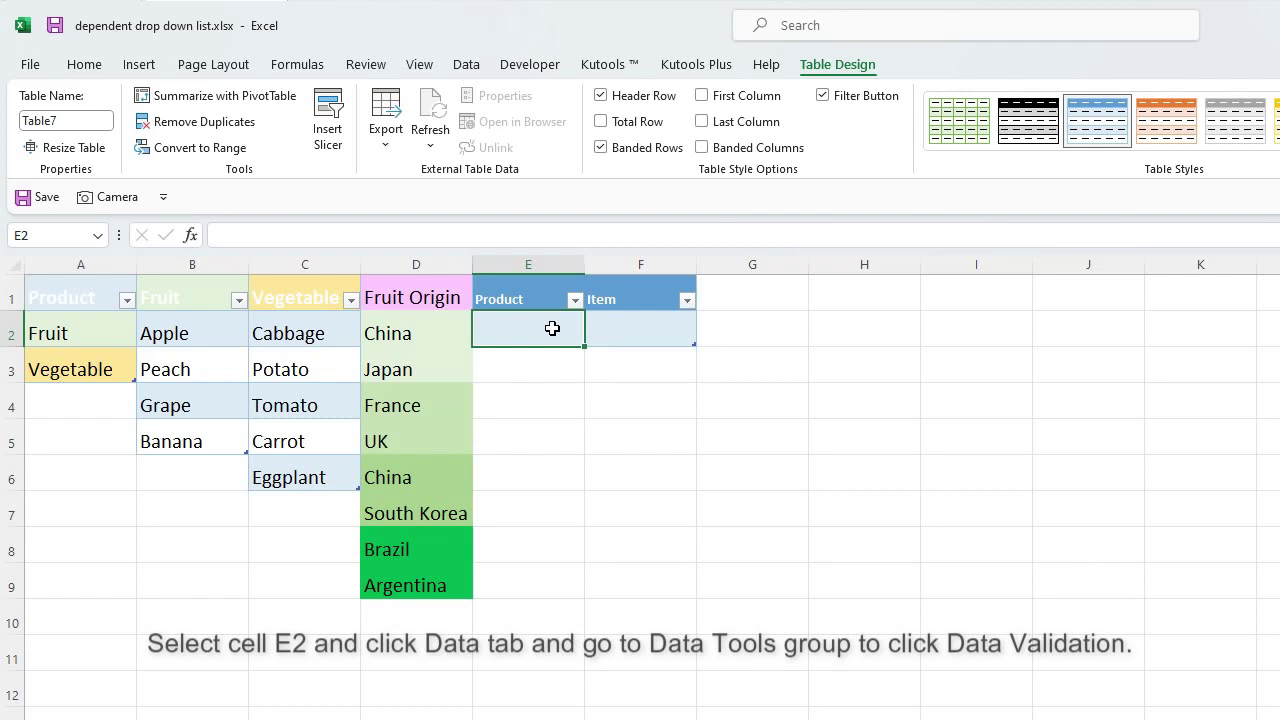
Give E2 List data validation with source =Product, then check it offers Fruit and Vegetable.
{"action": "left_click", "coordinate": [466, 64]}
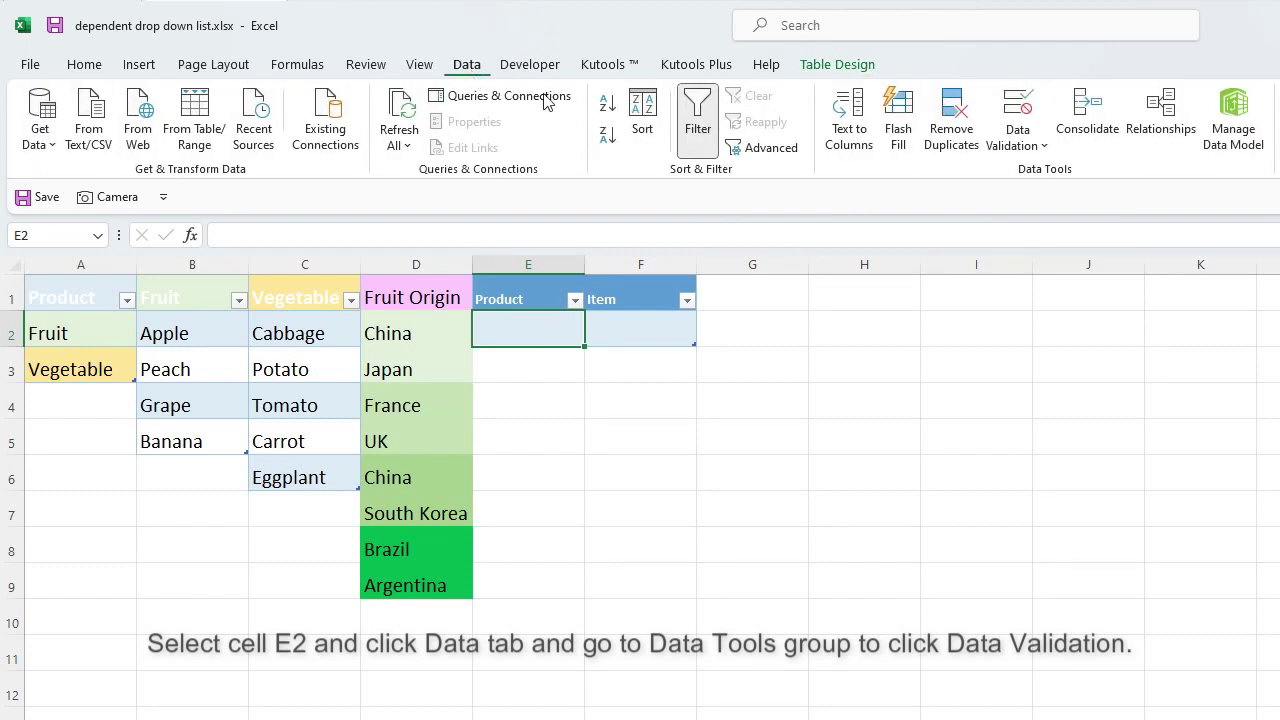
{"action": "left_click", "coordinate": [1004, 148]}
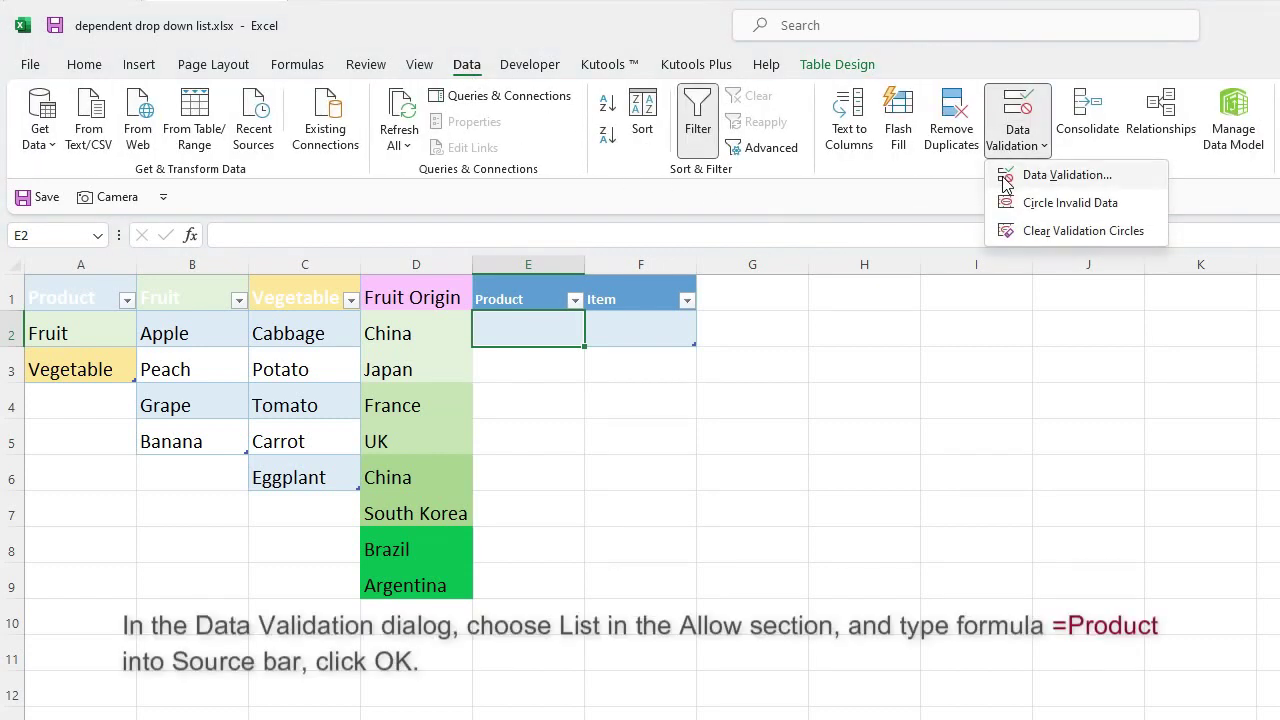
{"action": "left_click", "coordinate": [1065, 174]}
{"action": "left_click_drag", "start_coordinate": [292, 227], "coordinate": [792, 231]}
{"action": "left_click", "coordinate": [739, 336]}
{"action": "left_click", "coordinate": [650, 387]}
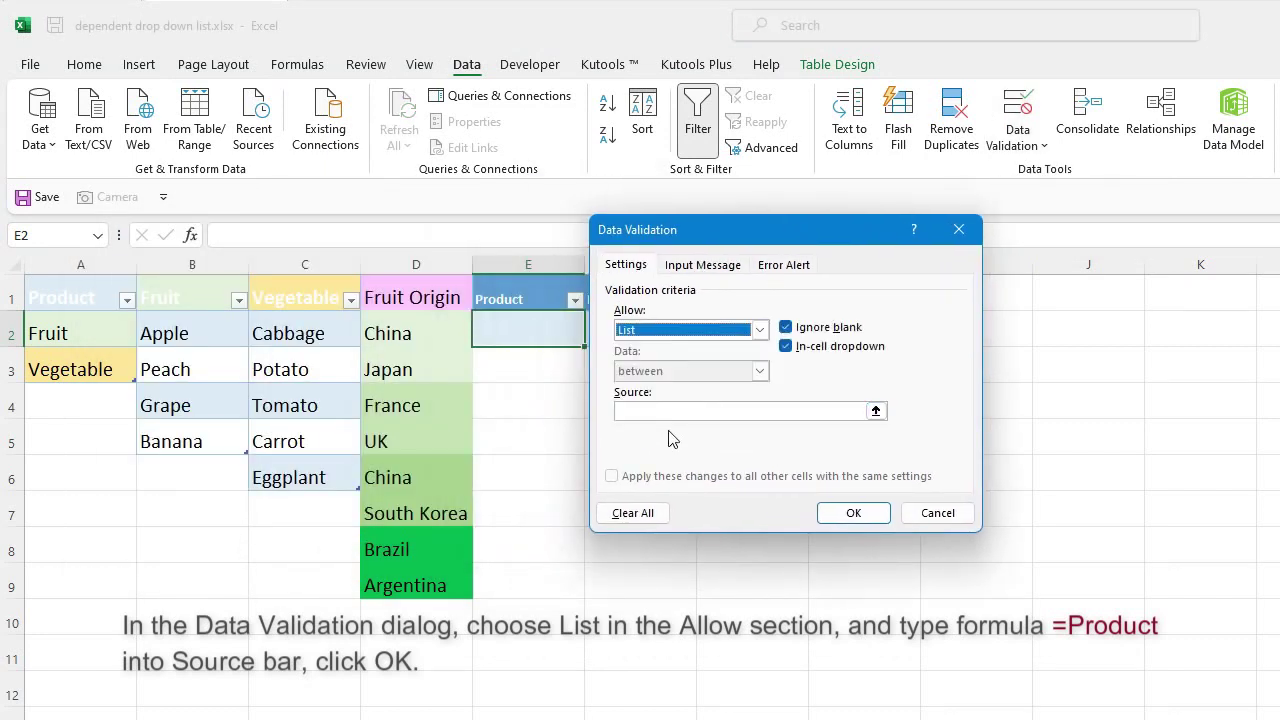
{"action": "left_click", "coordinate": [640, 411]}
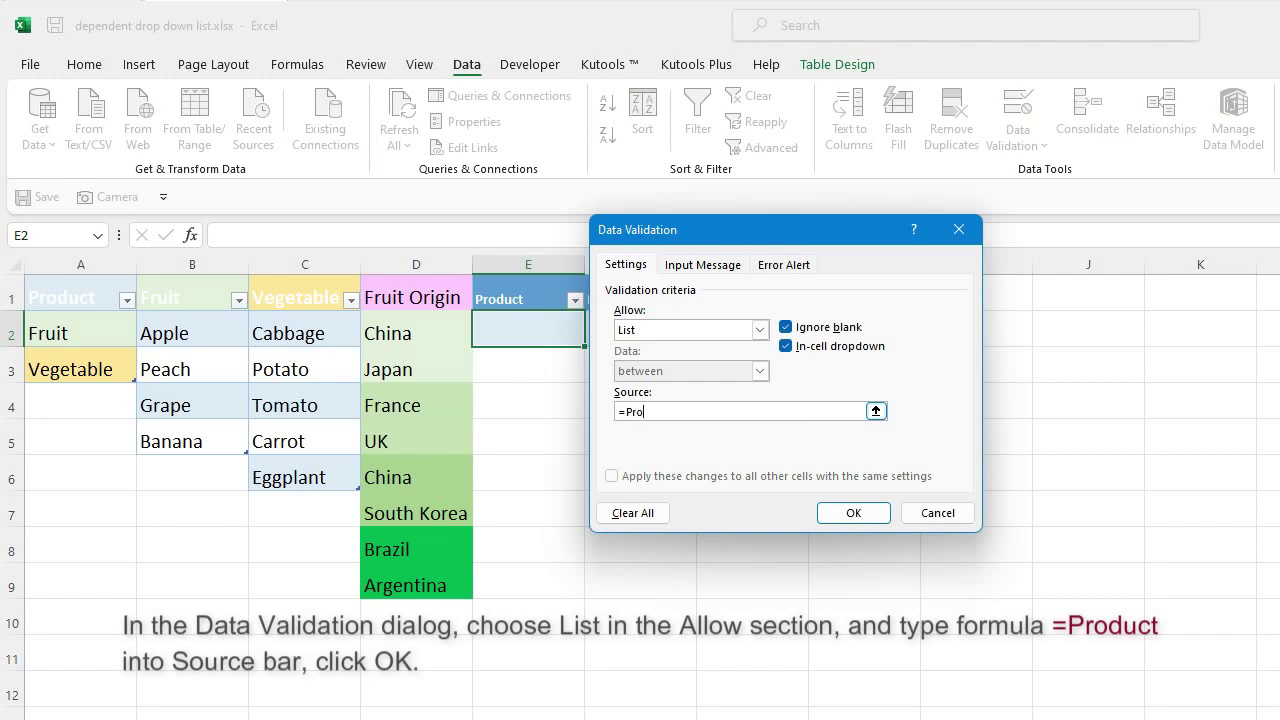
{"action": "type", "text": "=Product"}
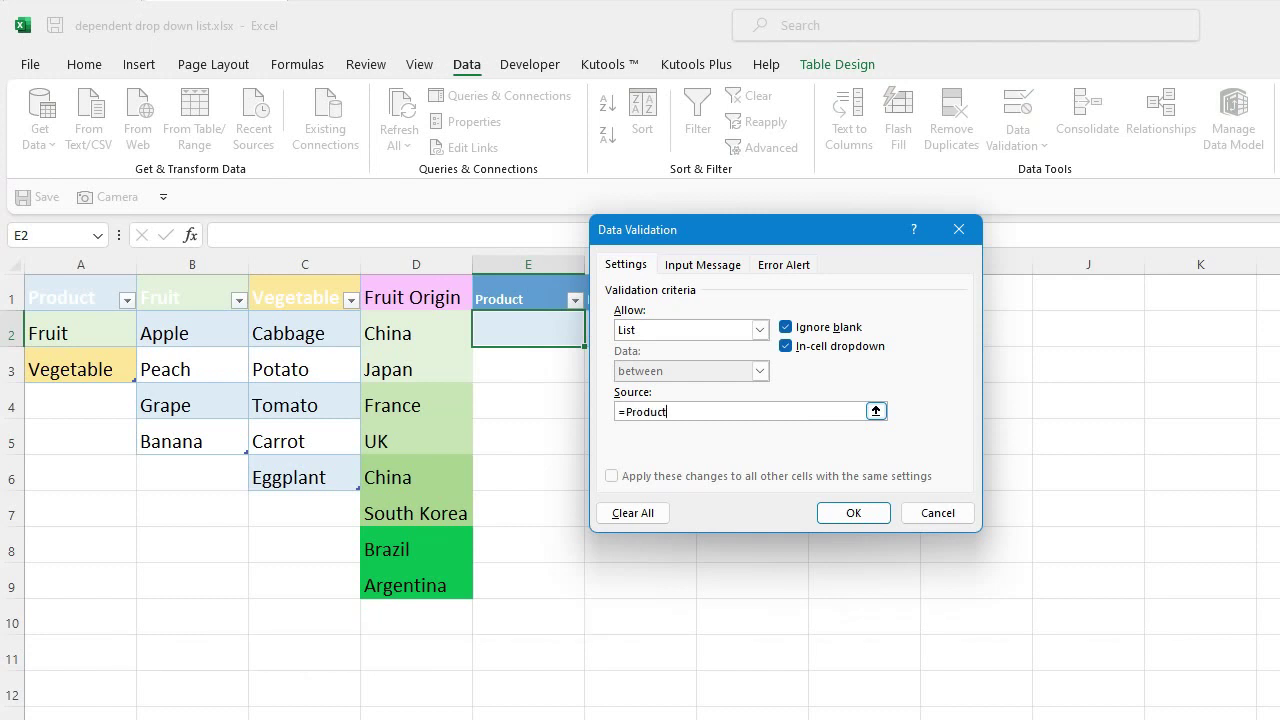
{"action": "left_click", "coordinate": [855, 516]}
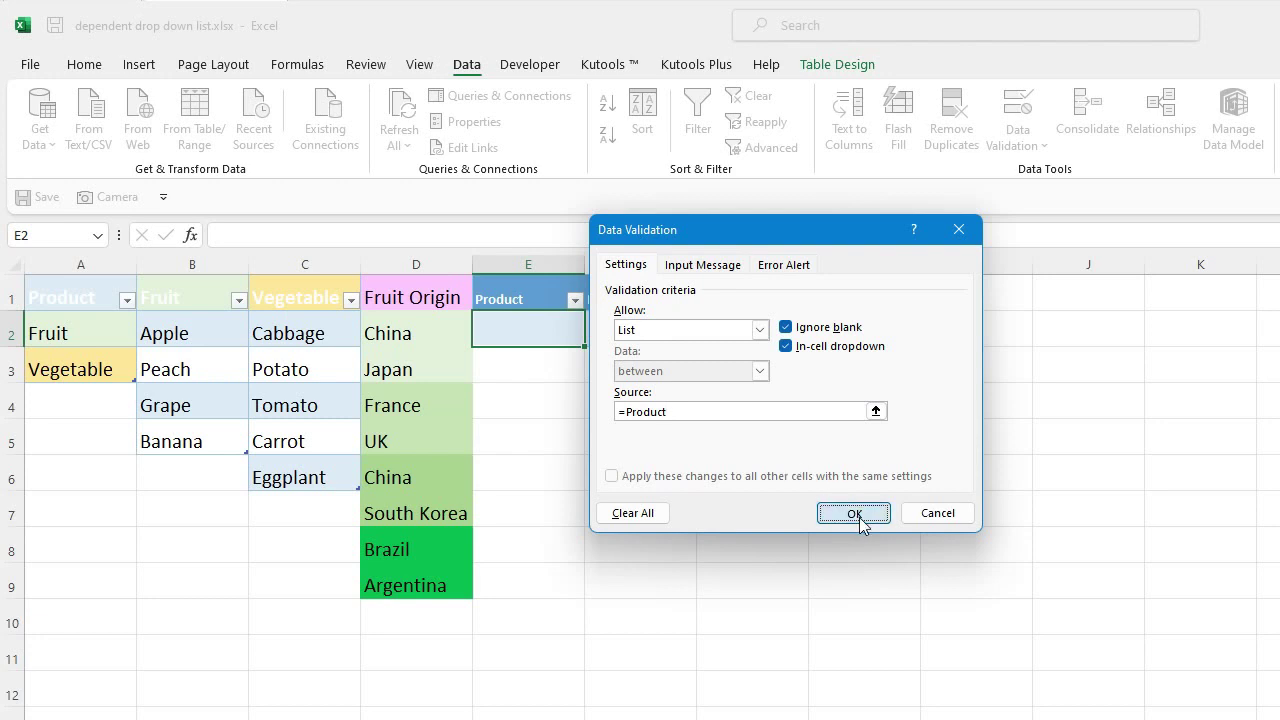
{"action": "left_click", "coordinate": [593, 337]}
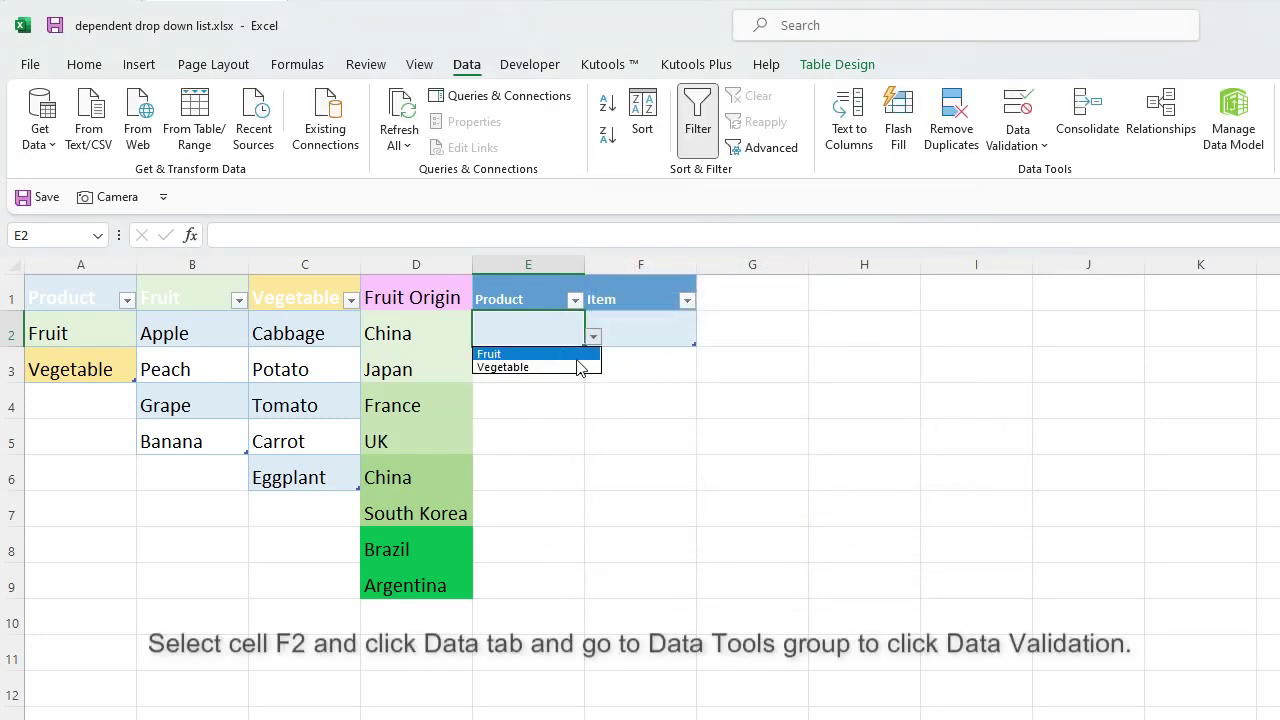
Choose Vegetable in E2 and give F2 List validation with source =INDIRECT(E2).
{"action": "left_click", "coordinate": [558, 367]}
{"action": "left_click", "coordinate": [666, 331]}
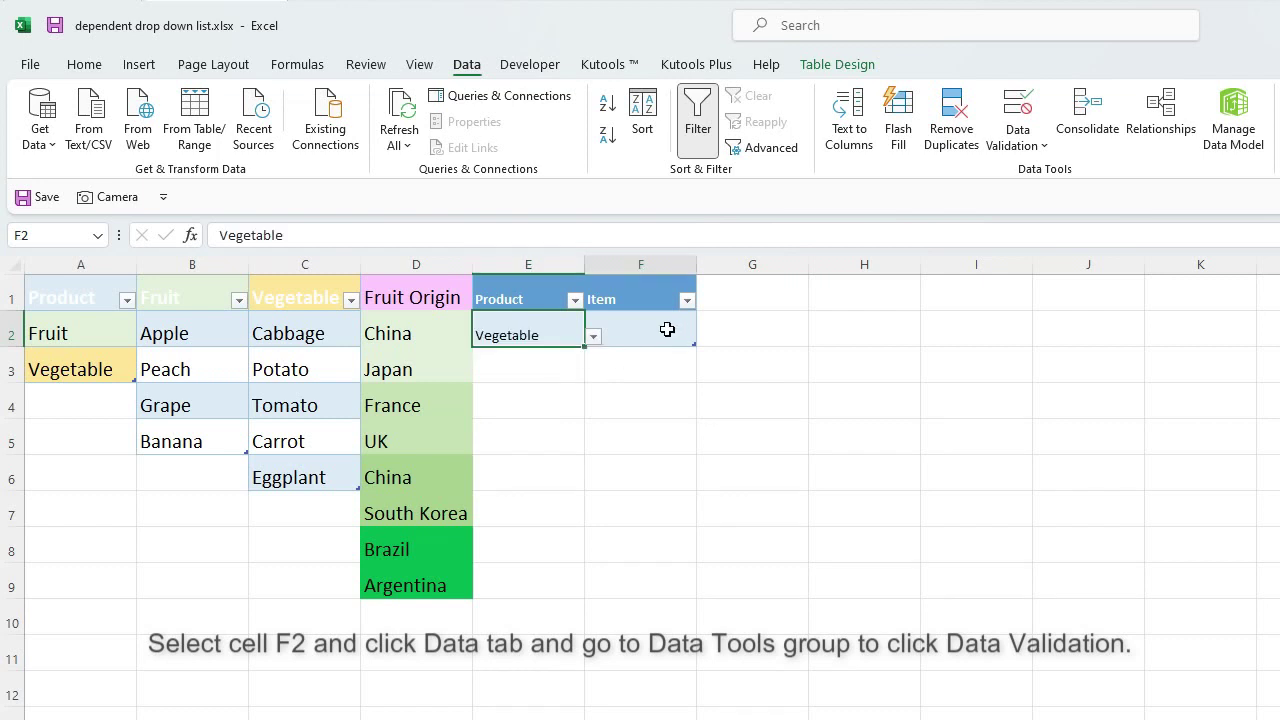
{"action": "left_click", "coordinate": [1036, 148]}
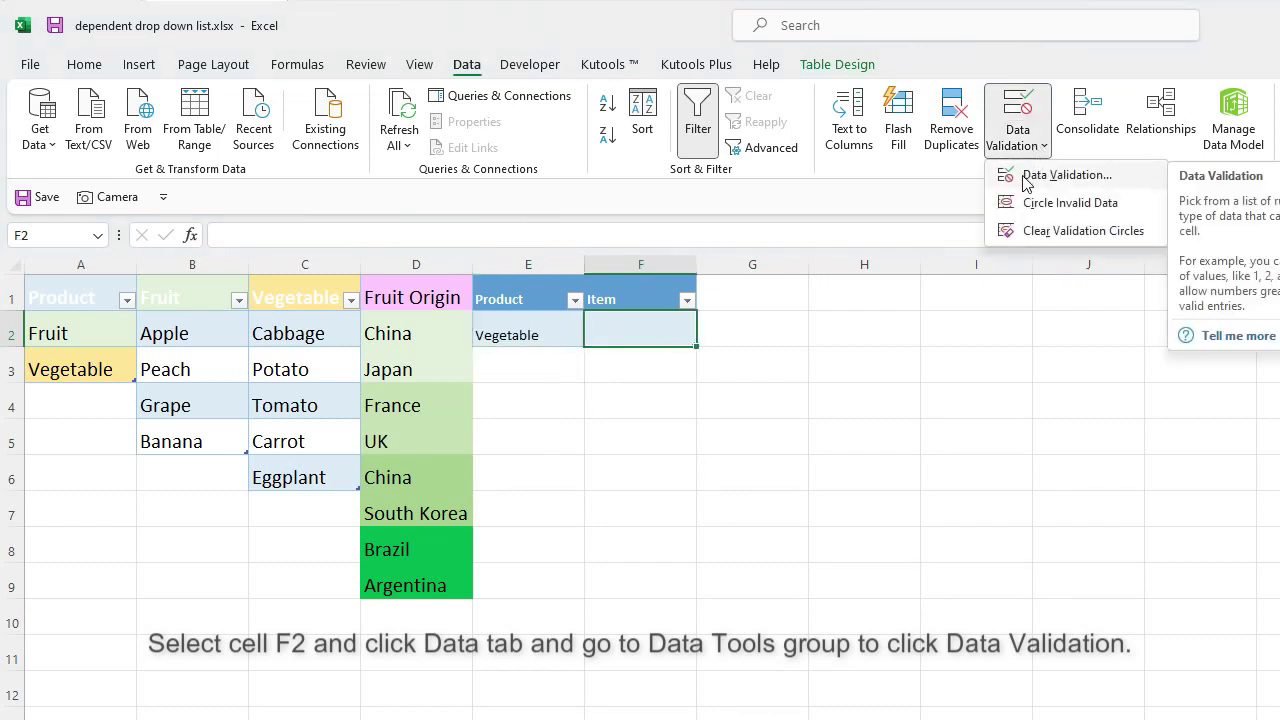
{"action": "left_click", "coordinate": [1066, 175]}
{"action": "left_click", "coordinate": [690, 330]}
{"action": "left_click", "coordinate": [624, 392]}
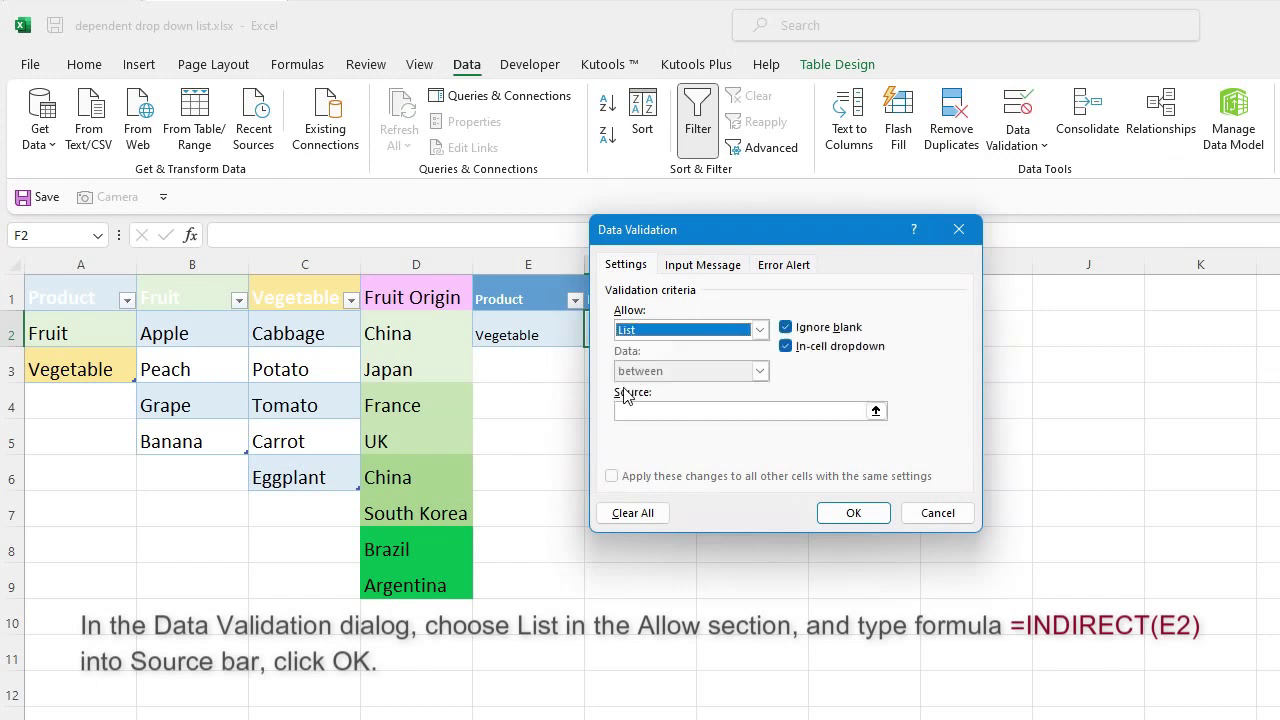
{"action": "left_click", "coordinate": [687, 410]}
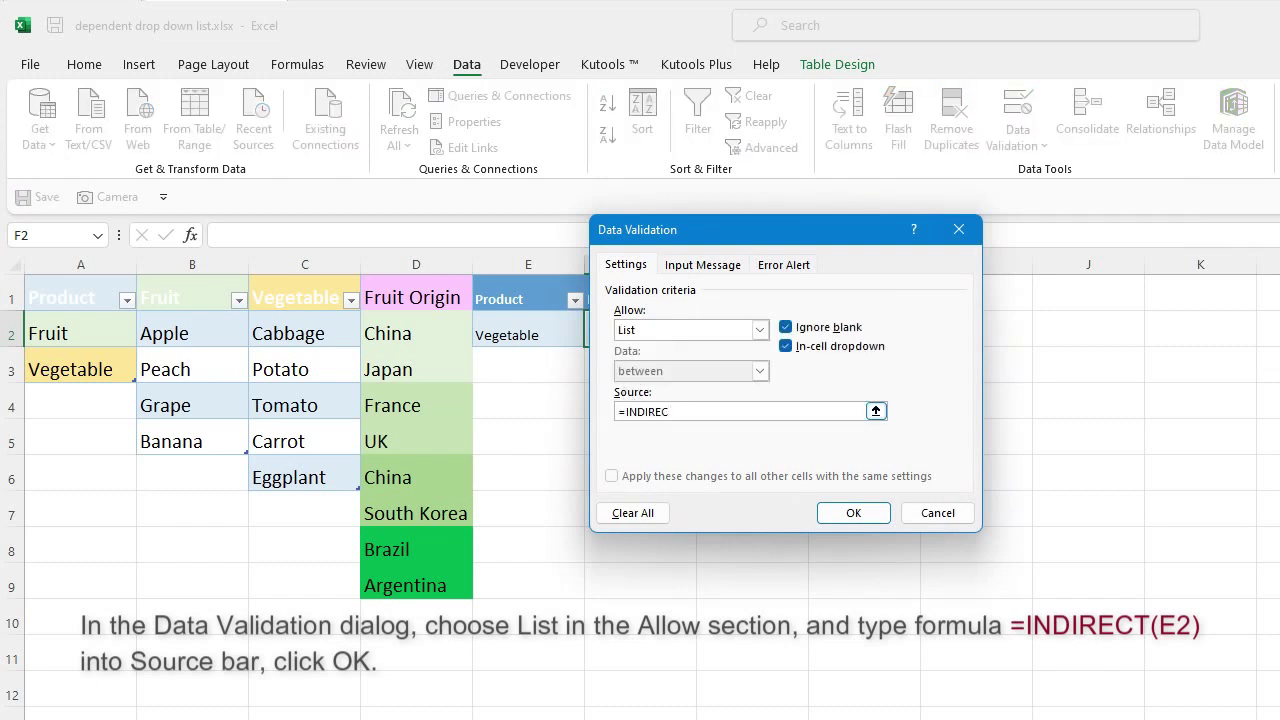
{"action": "type", "text": "=INDIRECT(E2)"}
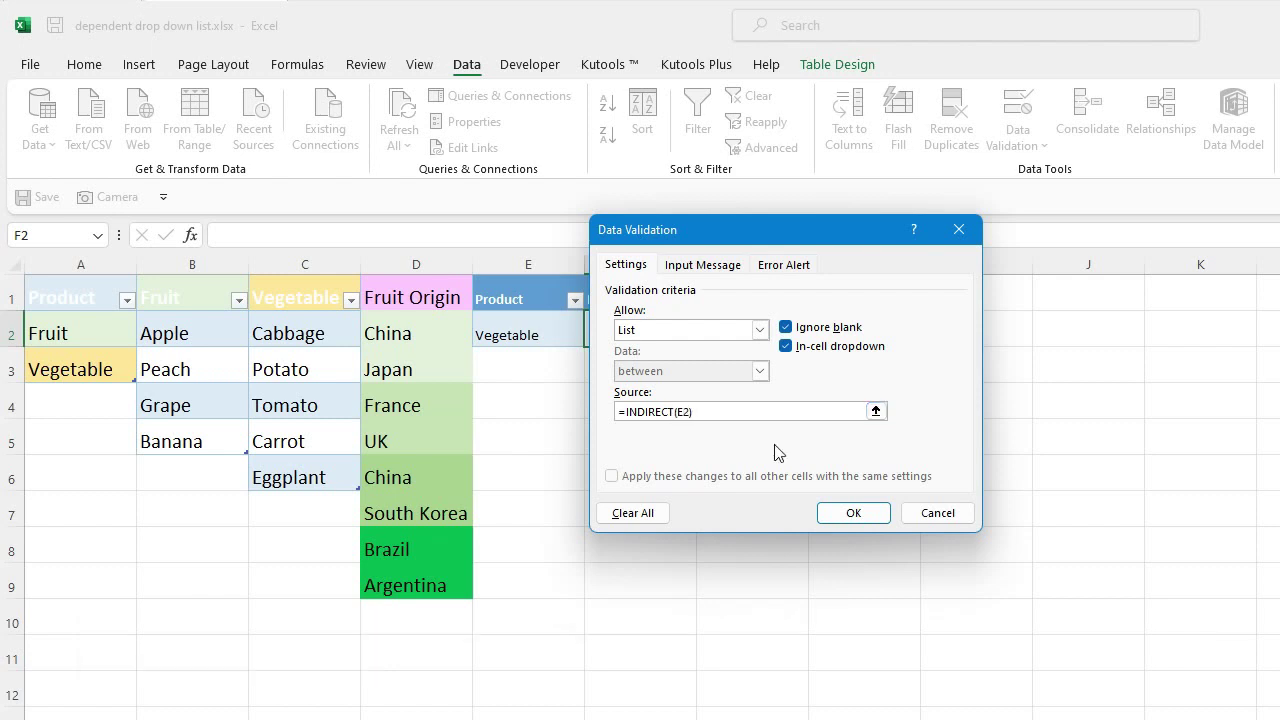
{"action": "left_click", "coordinate": [851, 515]}
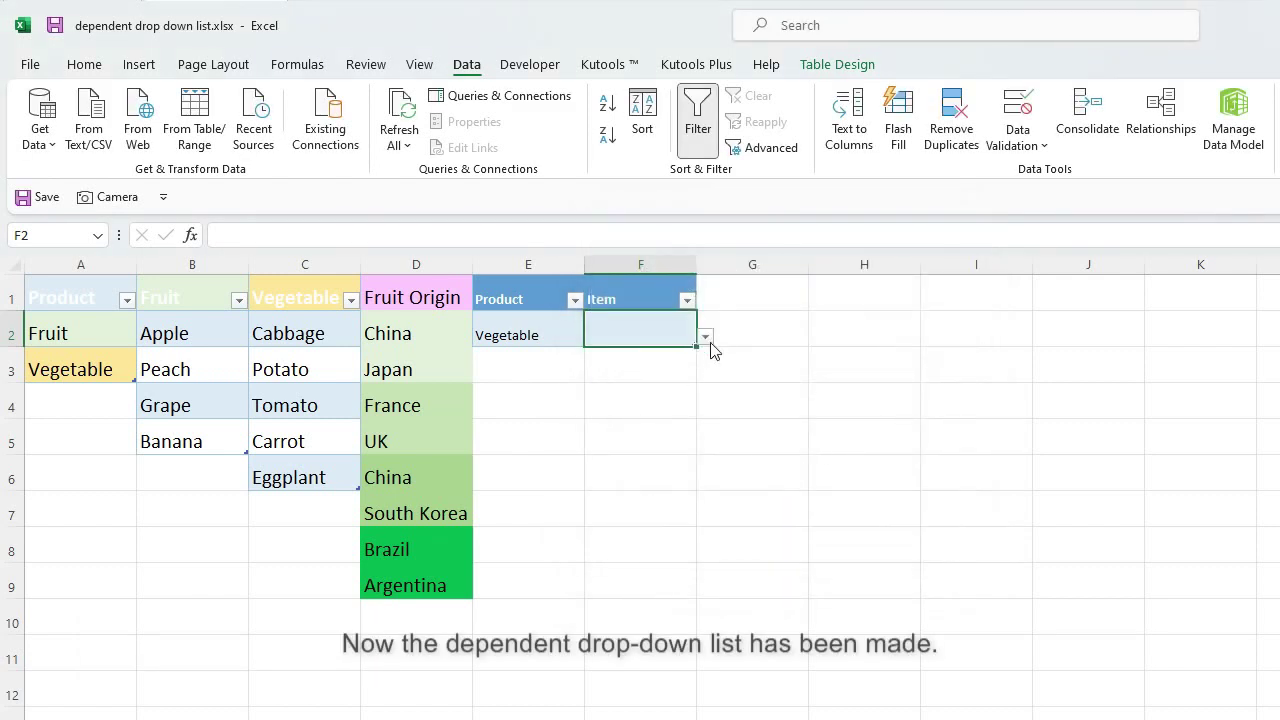
{"action": "left_click", "coordinate": [706, 339]}
Pick Potato in F2, then add a row 3 with Fruit in E3 and Peach in F3.
{"action": "left_click", "coordinate": [672, 363]}
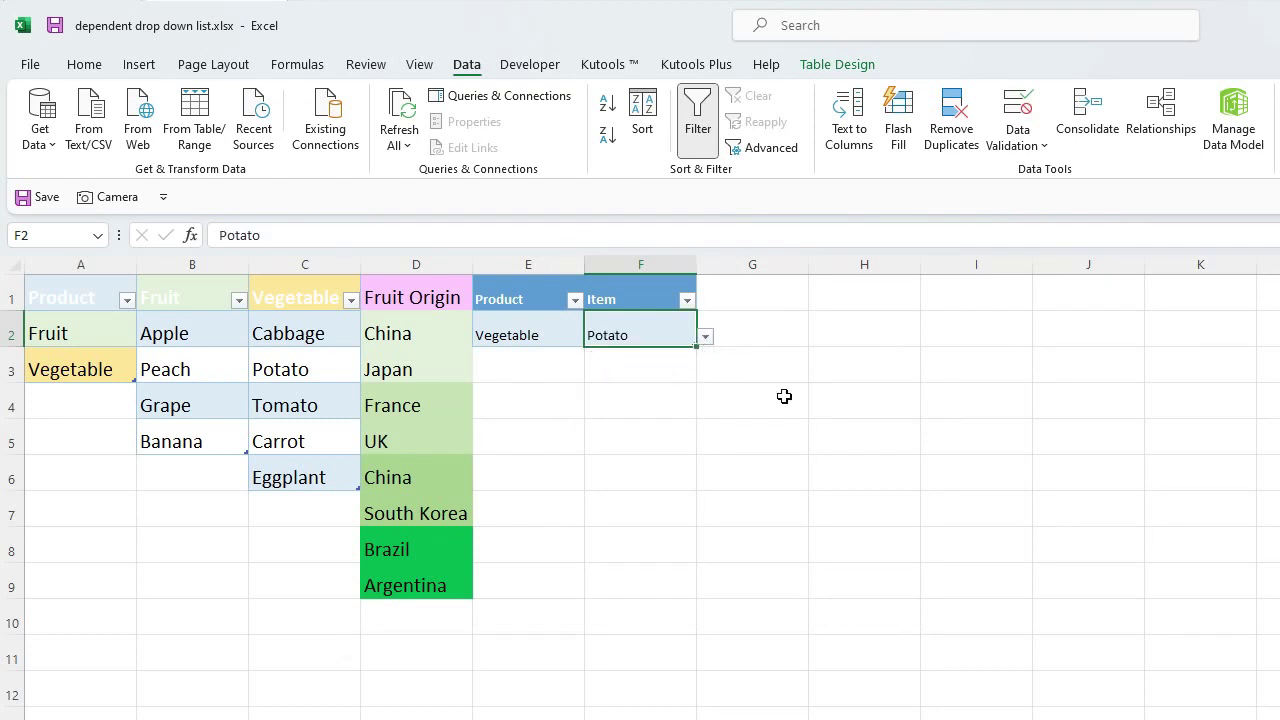
{"action": "key", "text": "Tab"}
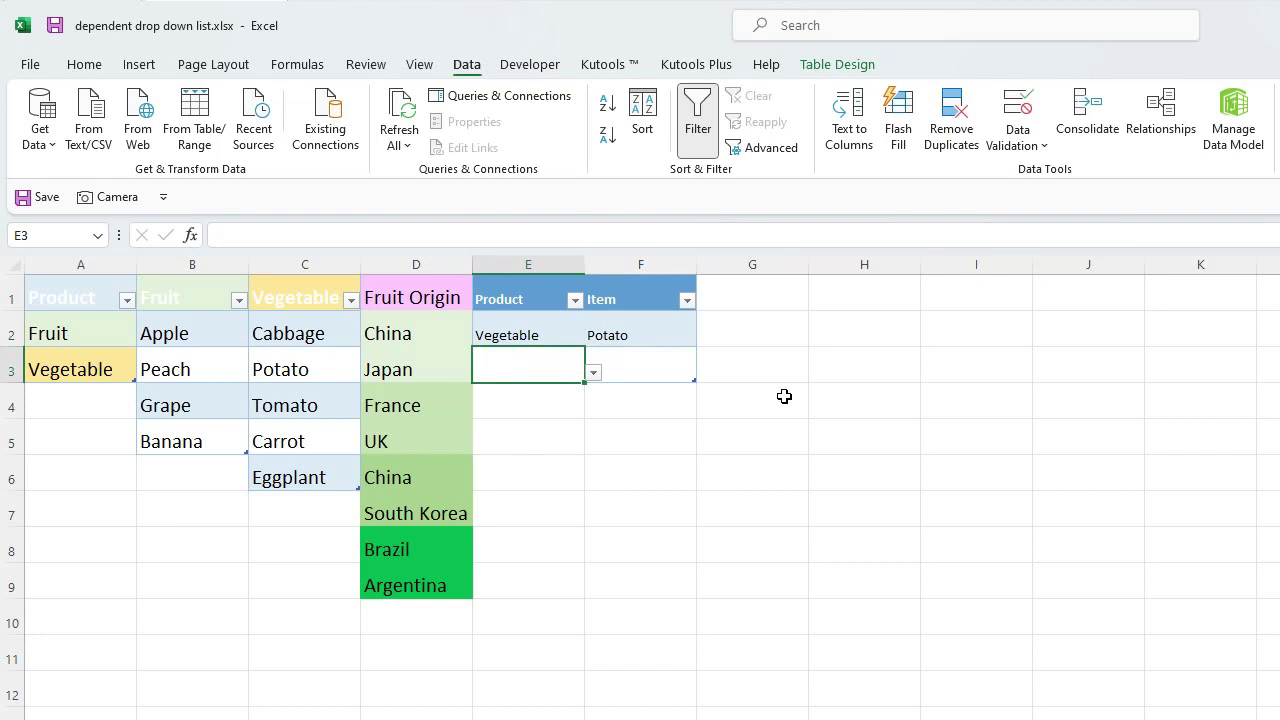
{"action": "left_click", "coordinate": [593, 372]}
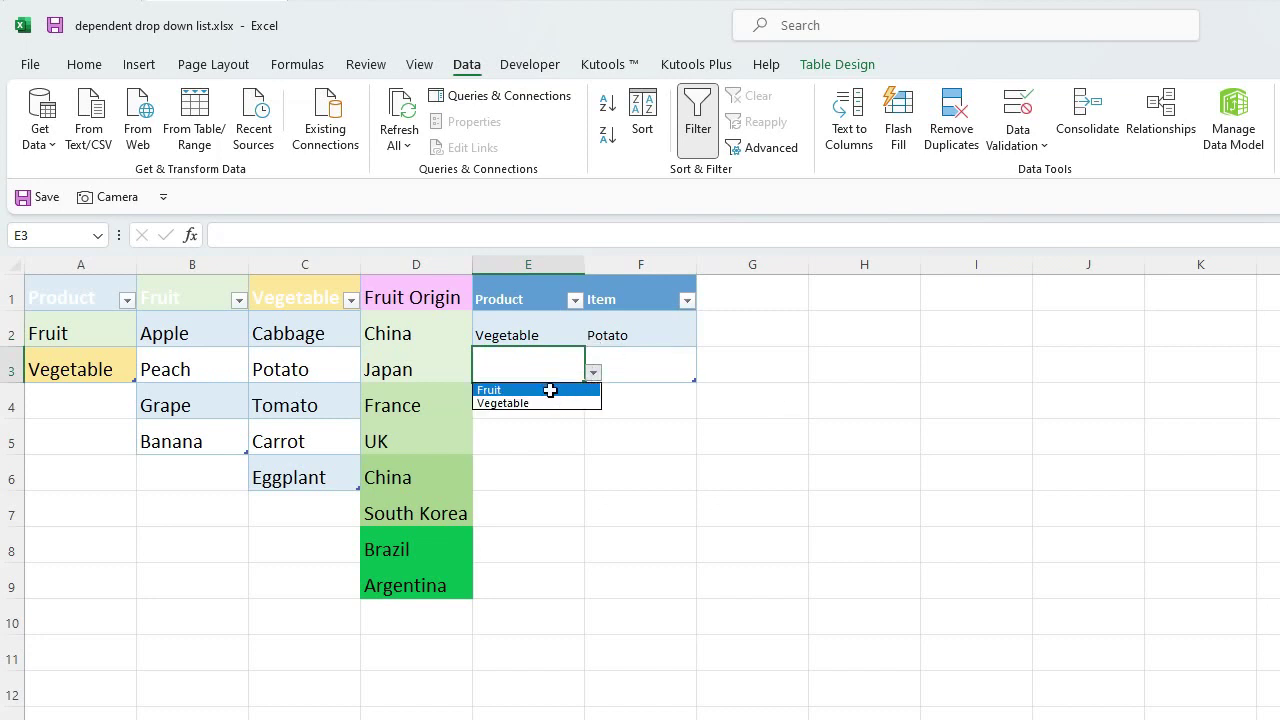
{"action": "left_click", "coordinate": [550, 390]}
{"action": "left_click", "coordinate": [663, 363]}
{"action": "left_click", "coordinate": [705, 372]}
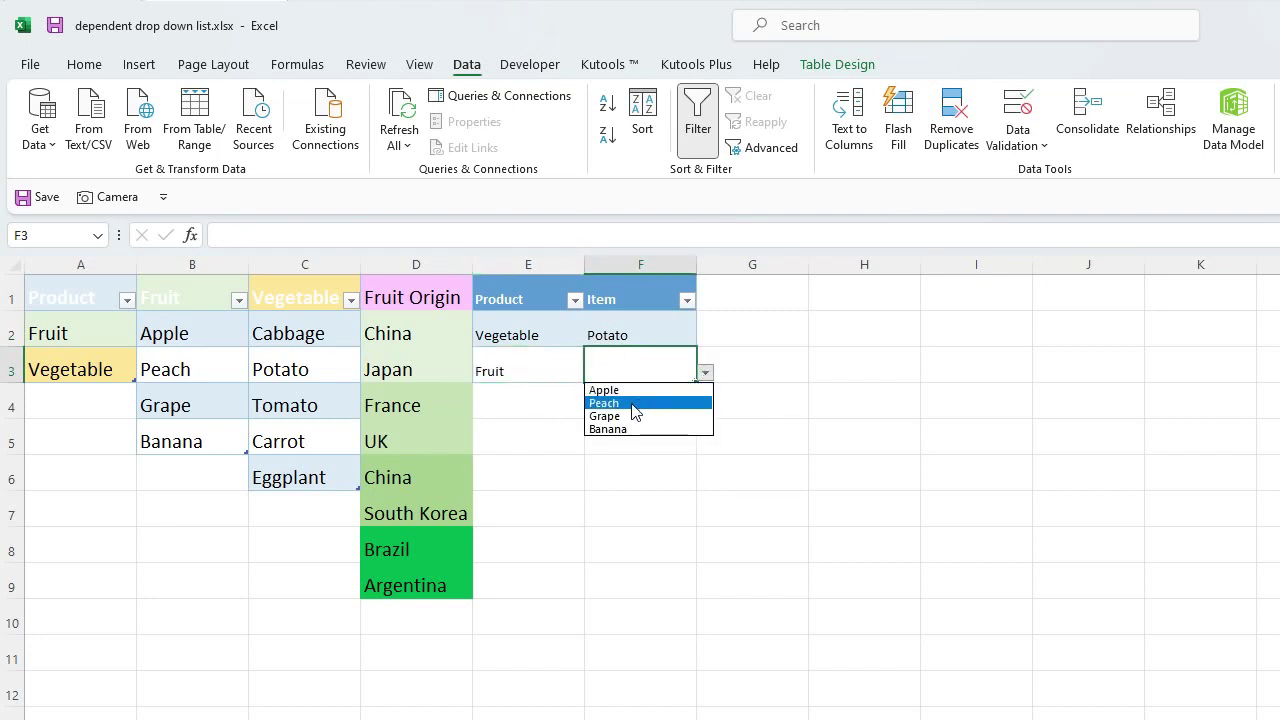
{"action": "left_click", "coordinate": [634, 403]}
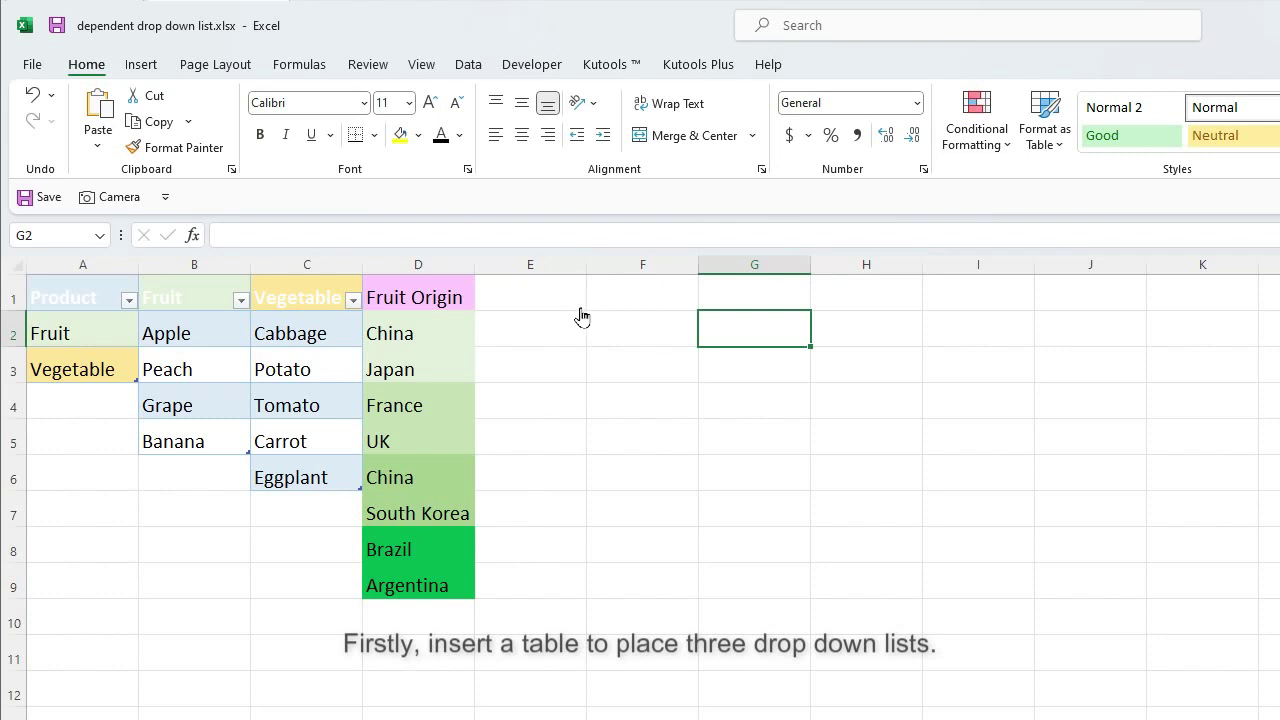
Type the headers Product, Item and Origin across E1:G1 and select them.
{"action": "left_click", "coordinate": [536, 296]}
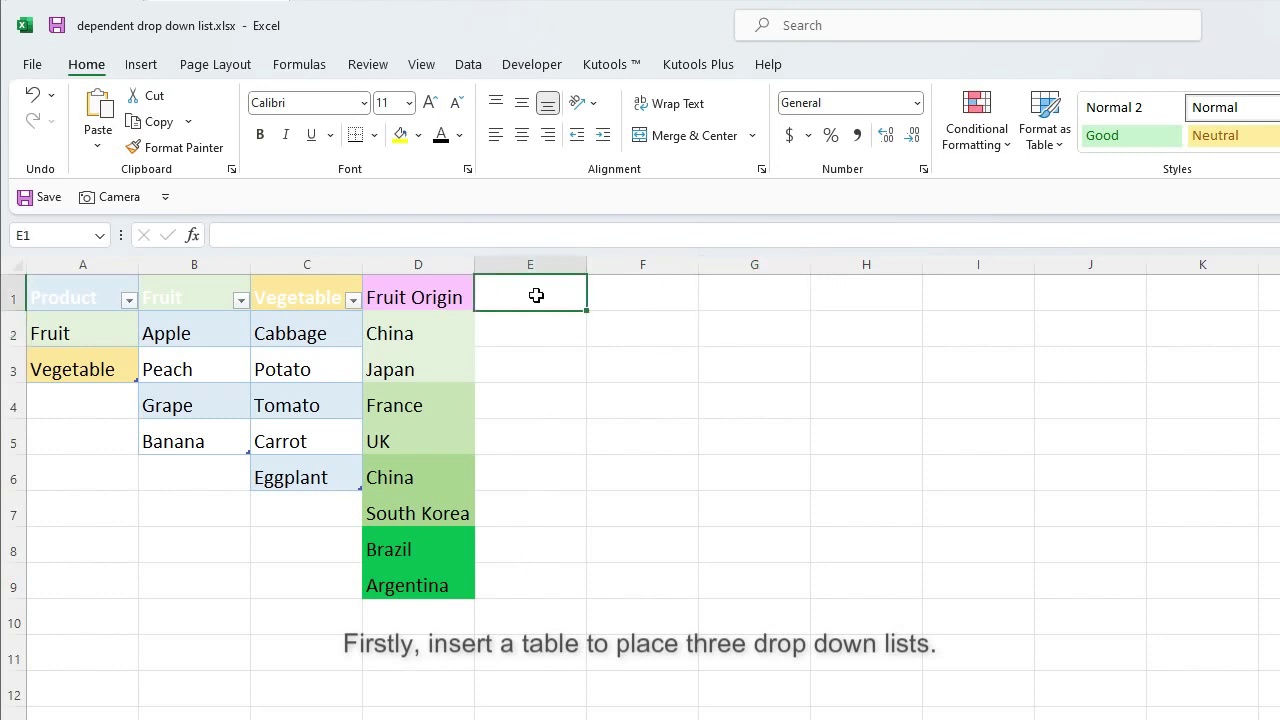
{"action": "type", "text": "P"}
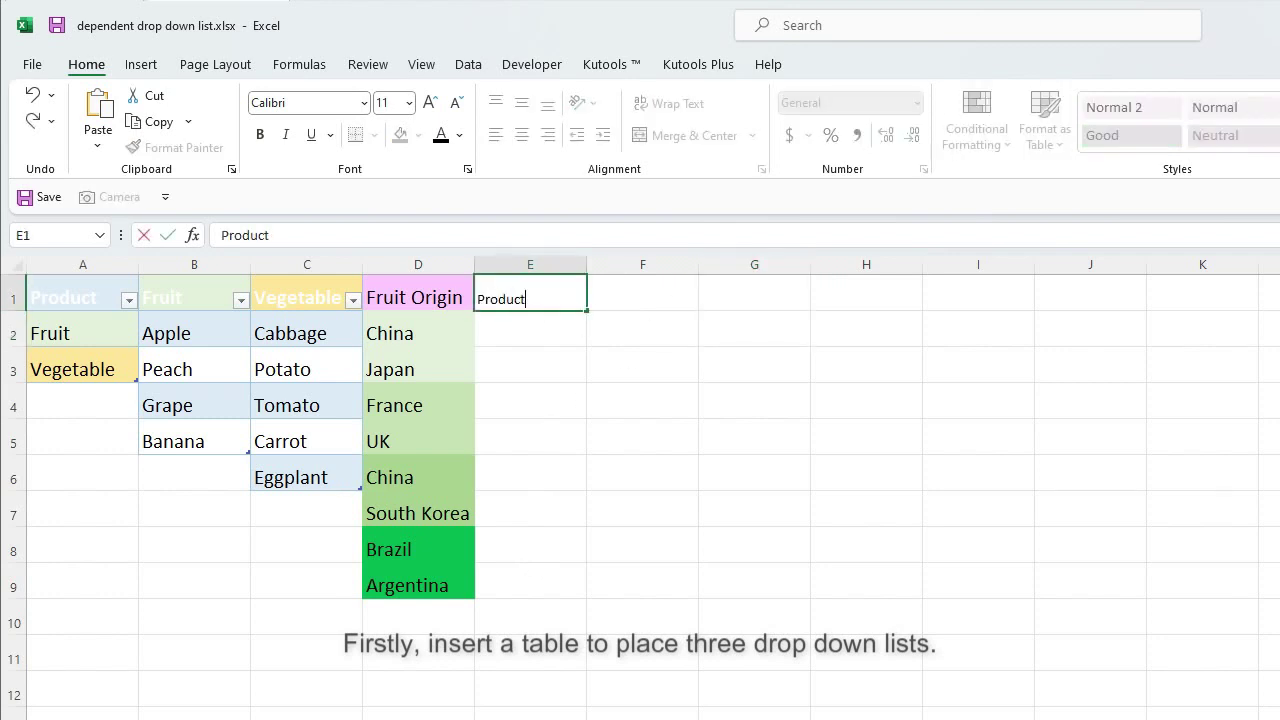
{"action": "type", "text": "roduct"}
{"action": "key", "text": "Tab"}
{"action": "type", "text": "Ite"}
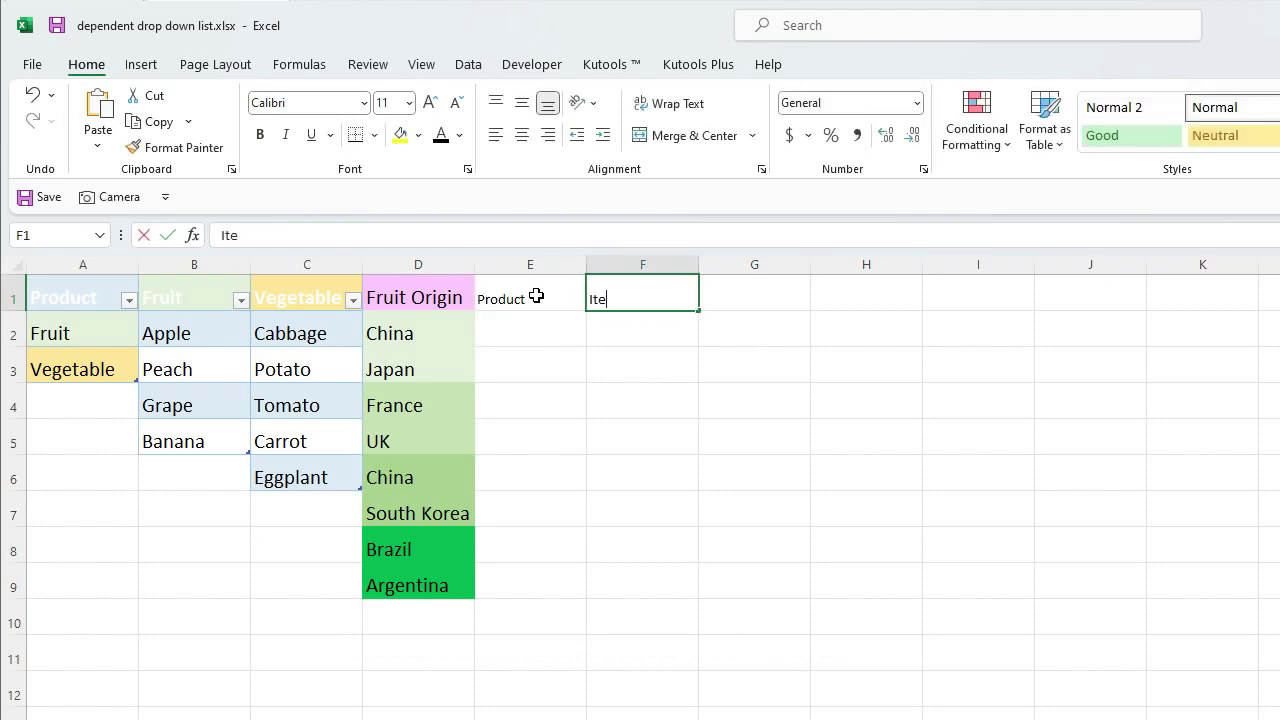
{"action": "type", "text": "m"}
{"action": "key", "text": "Tab"}
{"action": "type", "text": "Or"}
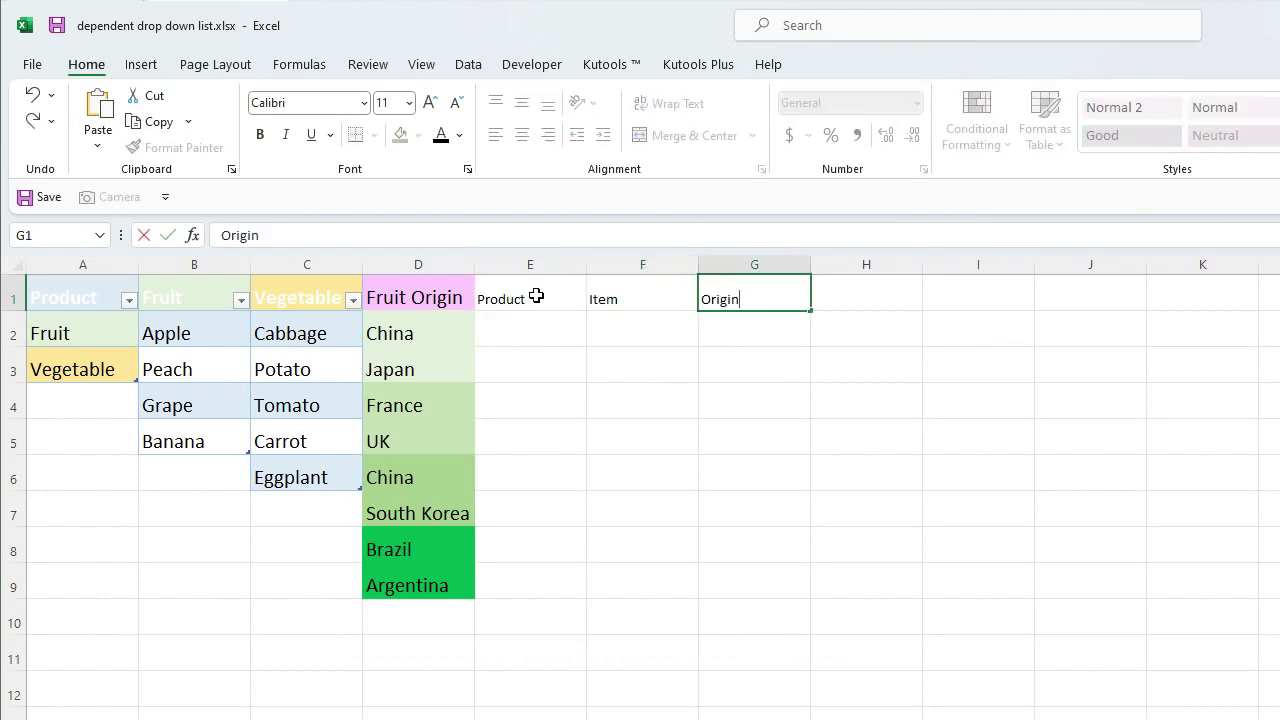
{"action": "left_click_drag", "start_coordinate": [537, 297], "coordinate": [790, 295]}
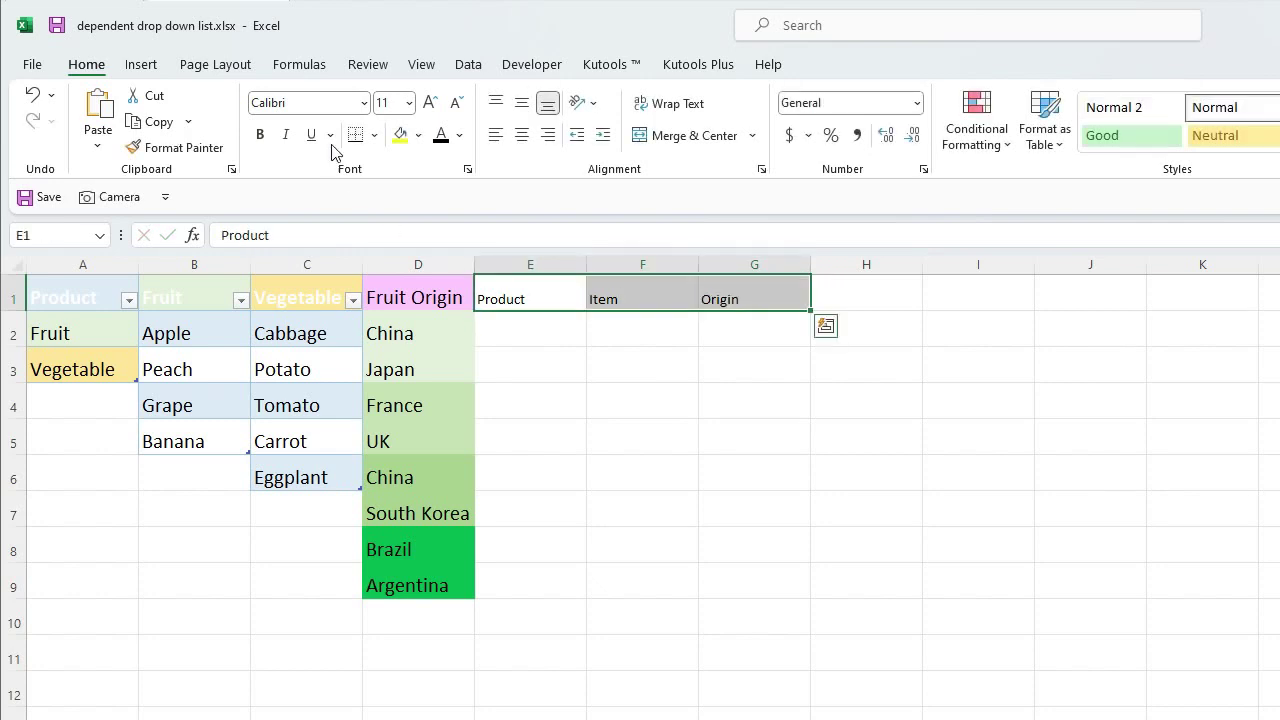
Convert the E1:G1 headers into a table with headers.
{"action": "left_click", "coordinate": [141, 64]}
{"action": "left_click", "coordinate": [190, 115]}
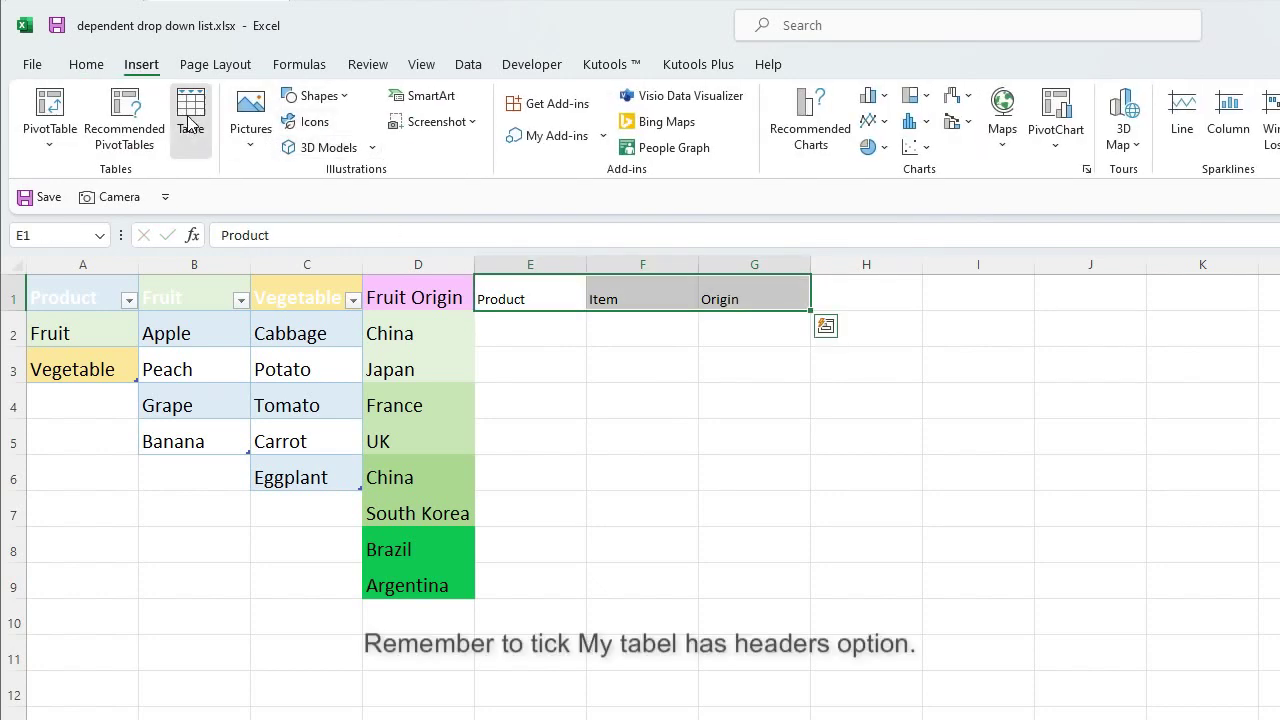
{"action": "left_click", "coordinate": [695, 430]}
{"action": "left_click", "coordinate": [766, 453]}
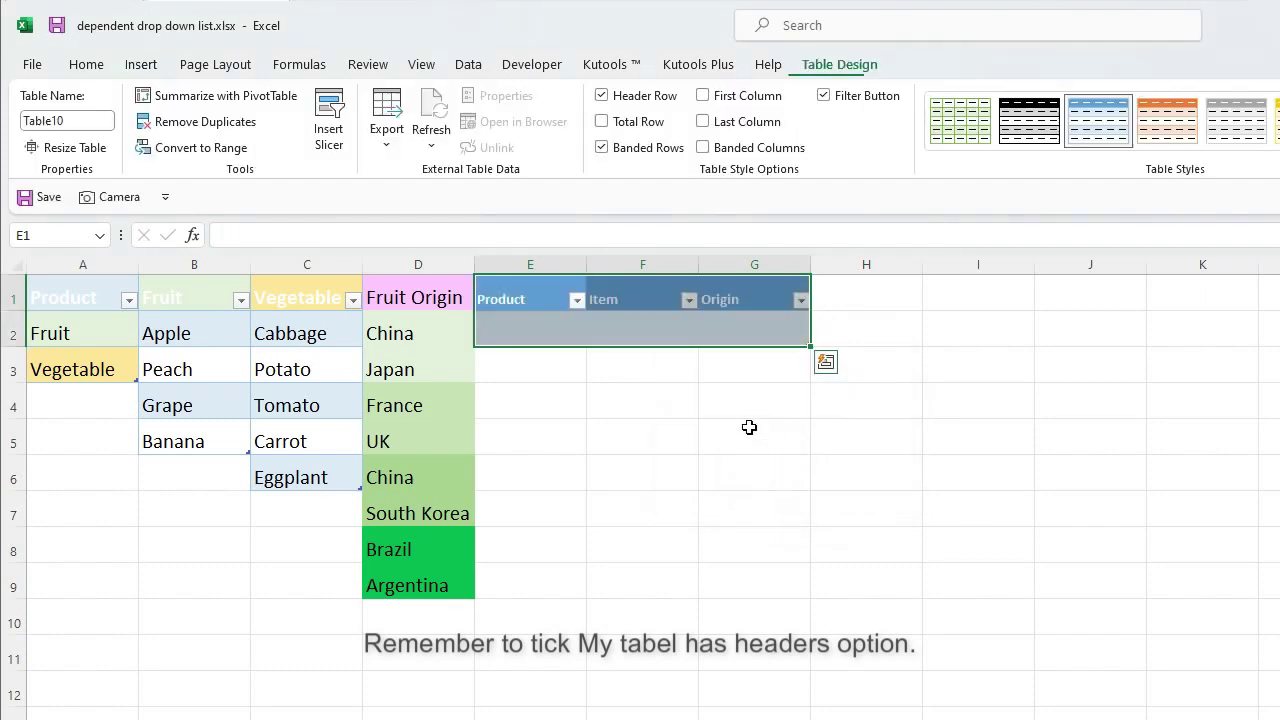
Give E2 List data validation with source =Product.
{"action": "left_click", "coordinate": [527, 338]}
{"action": "left_click", "coordinate": [468, 64]}
{"action": "left_click", "coordinate": [1019, 110]}
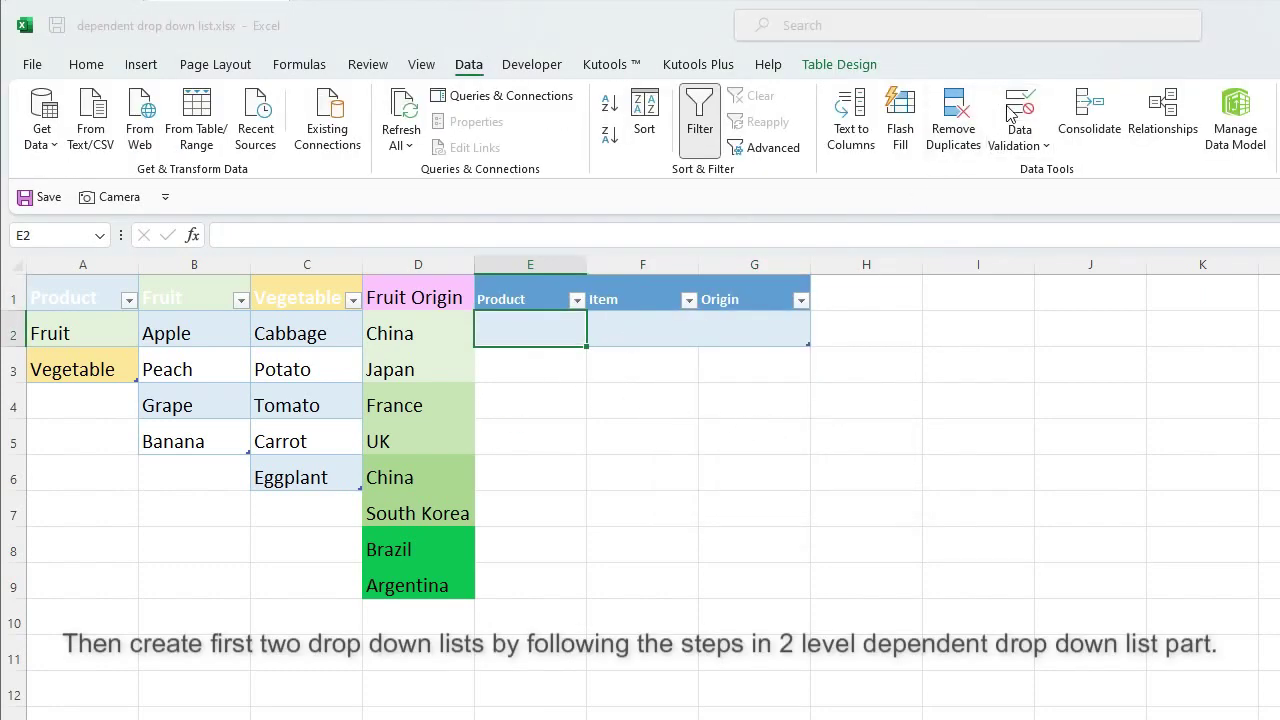
{"action": "left_click", "coordinate": [761, 329]}
{"action": "left_click", "coordinate": [653, 387]}
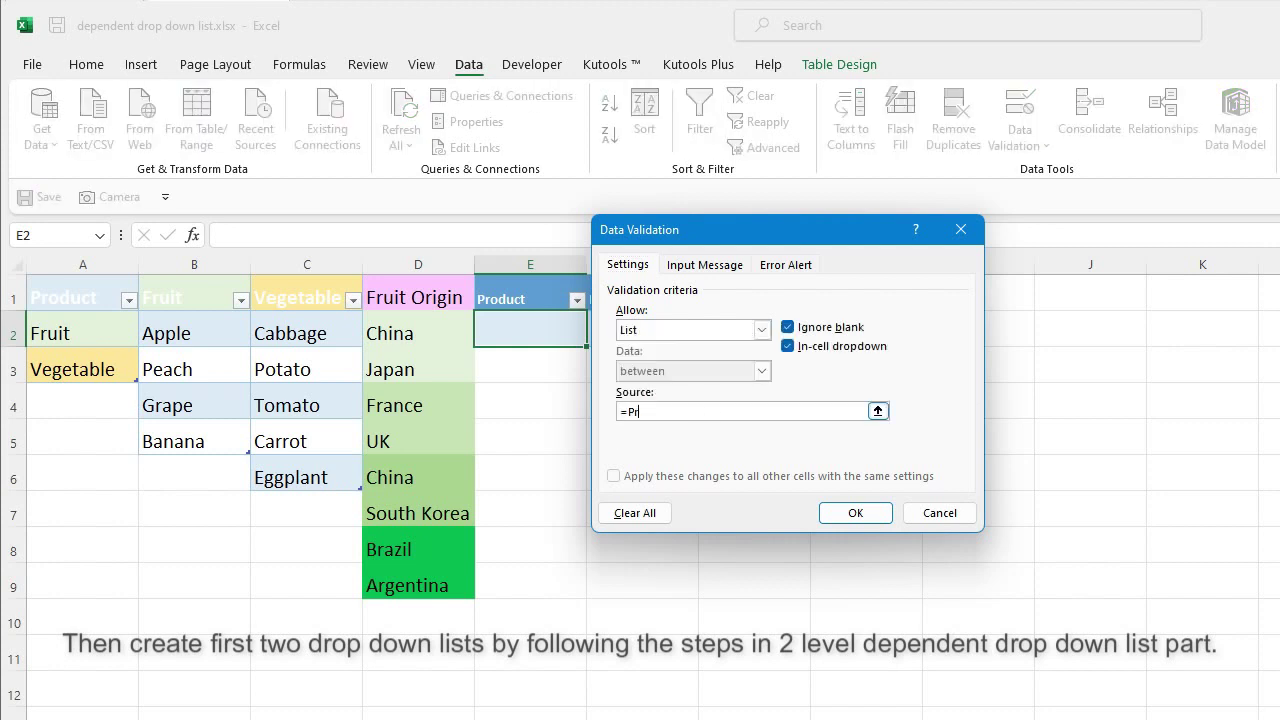
{"action": "type", "text": "=Product"}
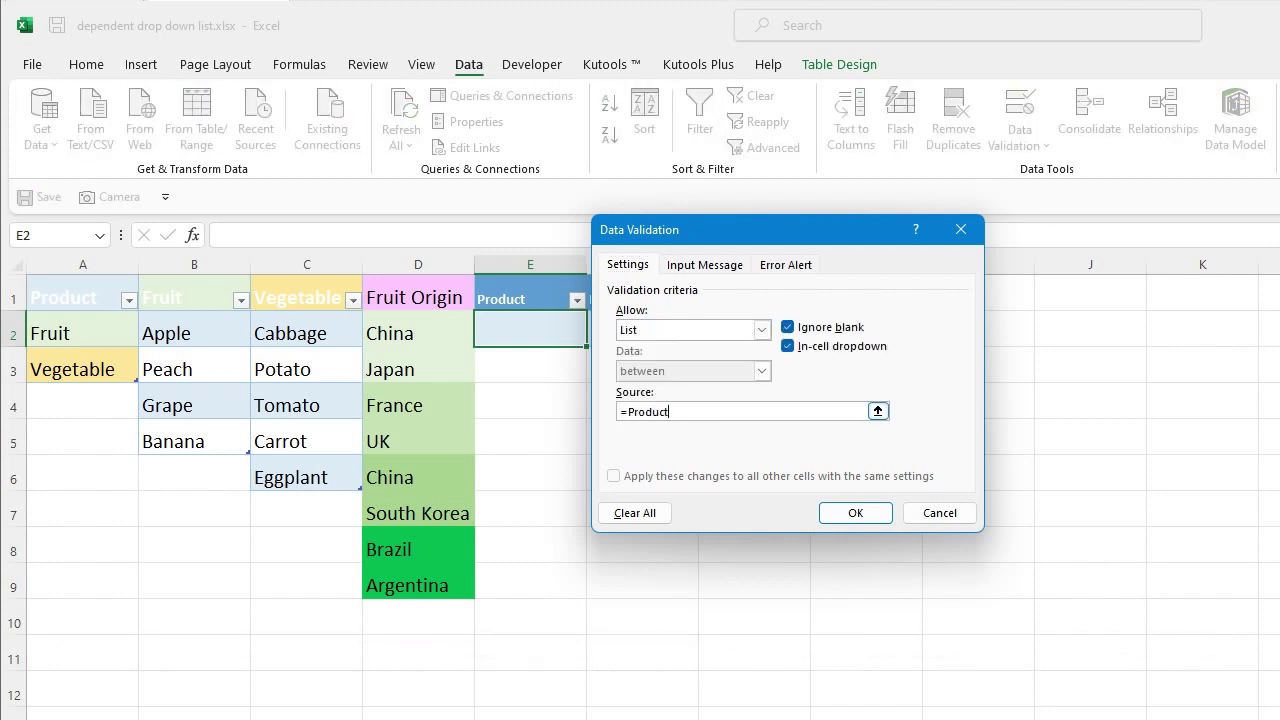
{"action": "key", "text": "Return"}
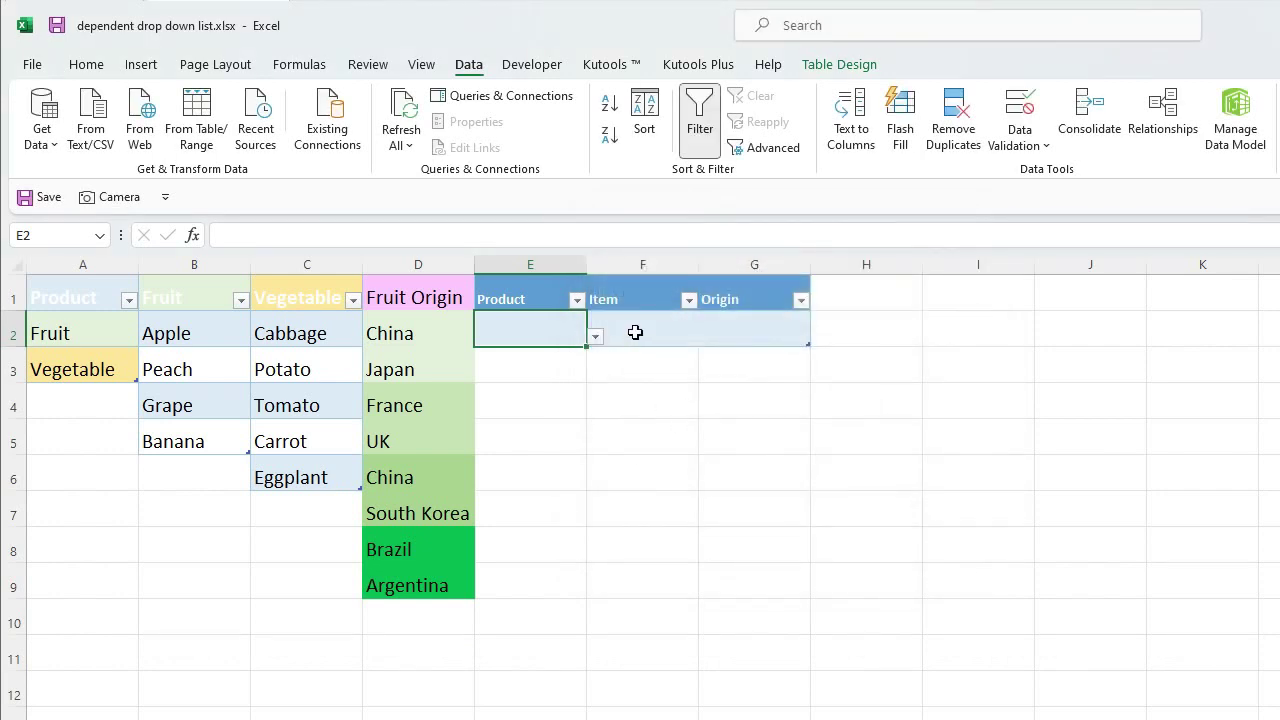
Give F2 List validation sourced from =INDIRECT(E2), accepting the error warning.
{"action": "left_click", "coordinate": [634, 331]}
{"action": "left_click", "coordinate": [1019, 112]}
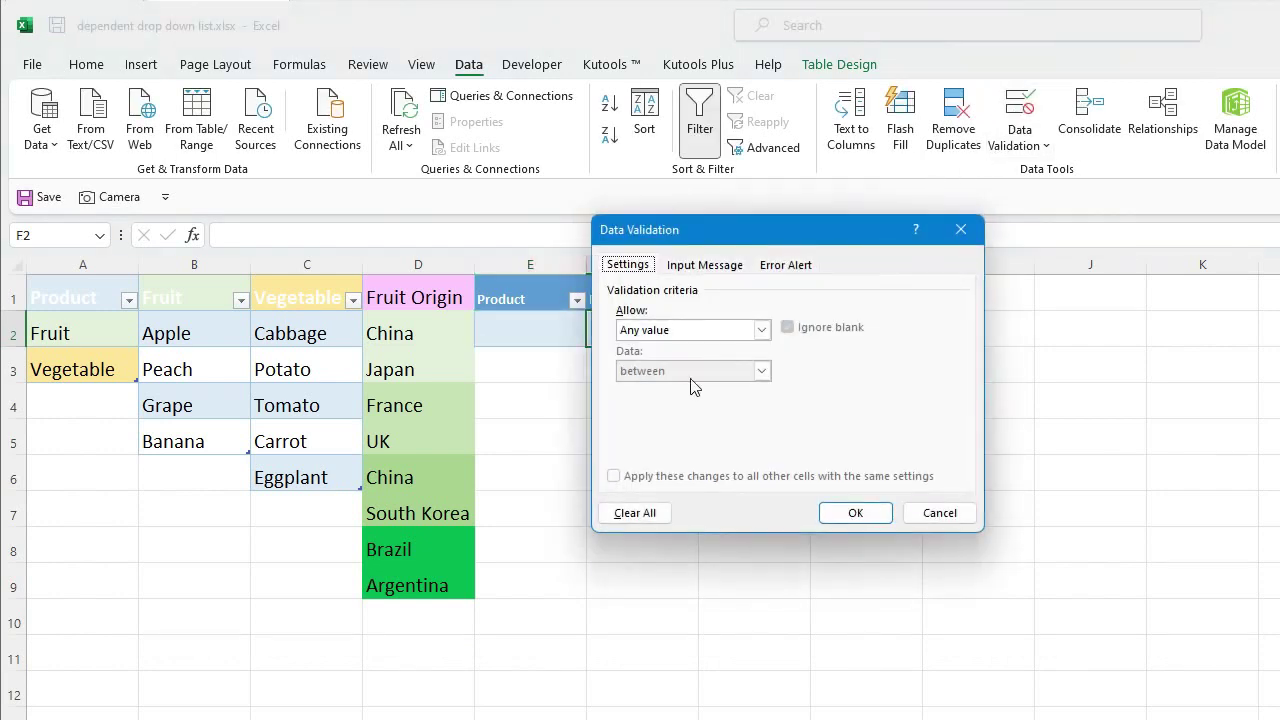
{"action": "left_click", "coordinate": [758, 331]}
{"action": "left_click", "coordinate": [700, 386]}
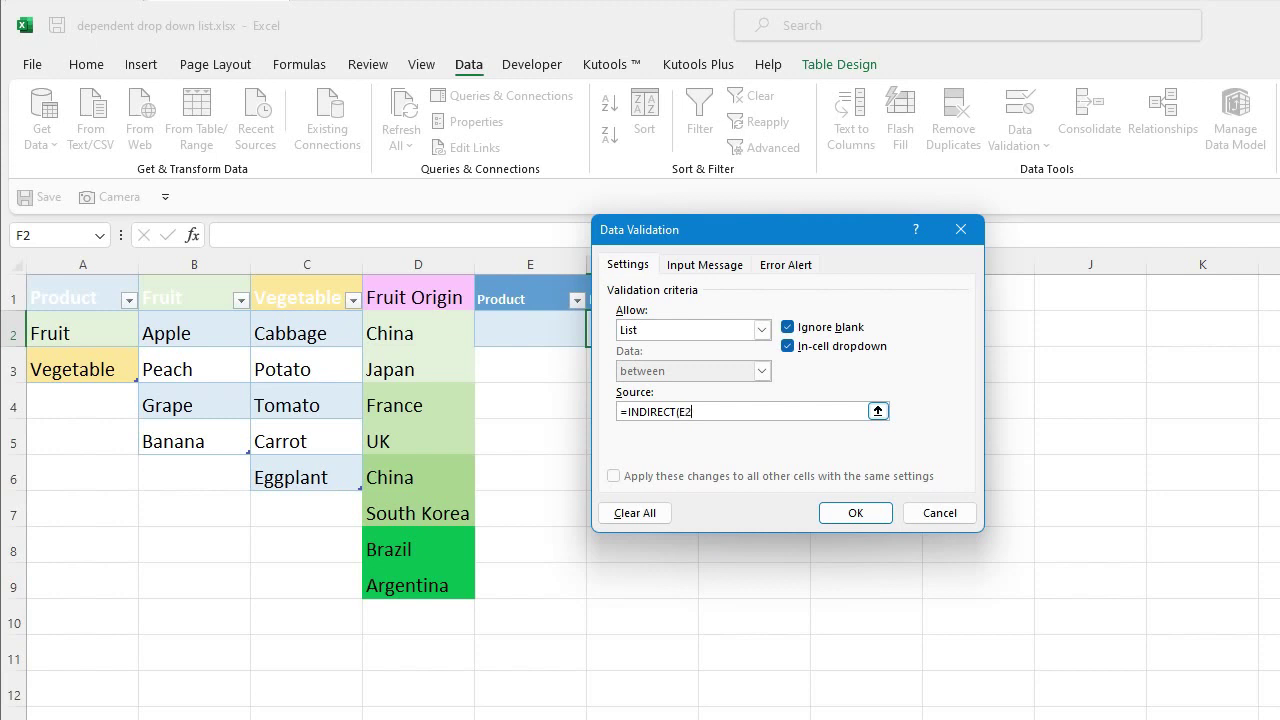
{"action": "key", "text": "Return"}
{"action": "left_click", "coordinate": [954, 492]}
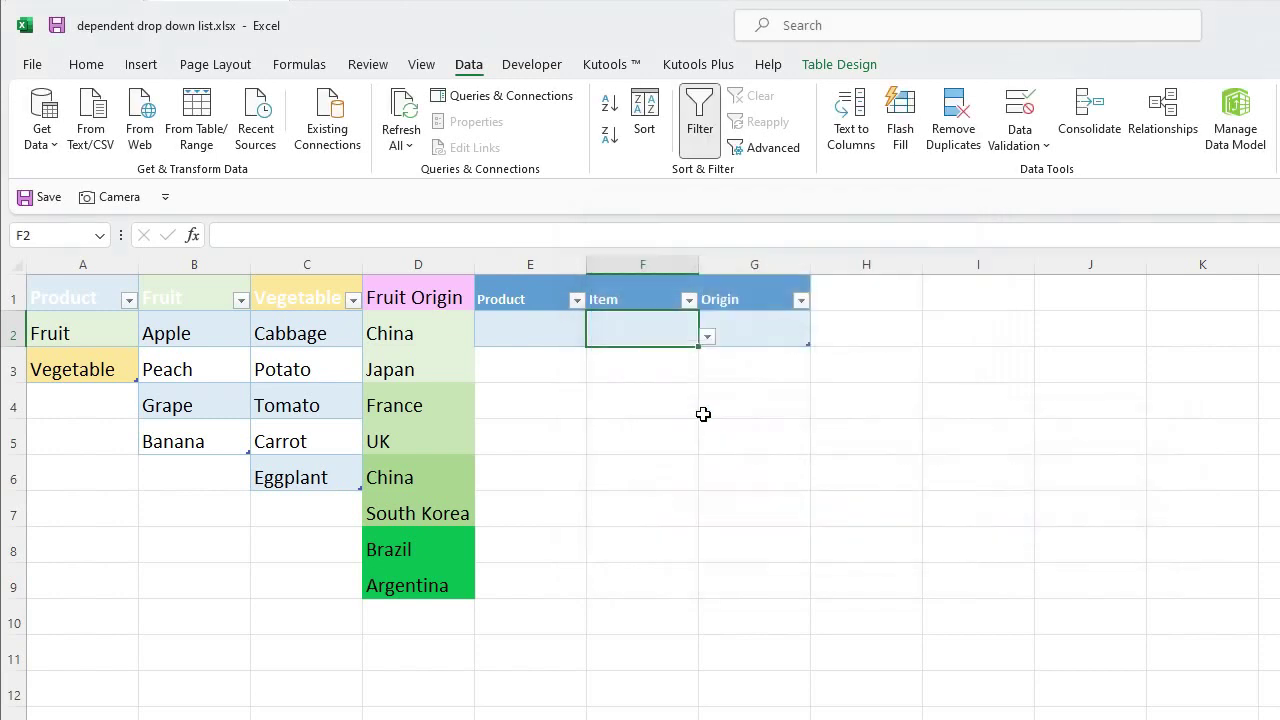
Choose Fruit in E2 and Peach in F2 from their drop-downs.
{"action": "left_click", "coordinate": [563, 334]}
{"action": "left_click", "coordinate": [595, 337]}
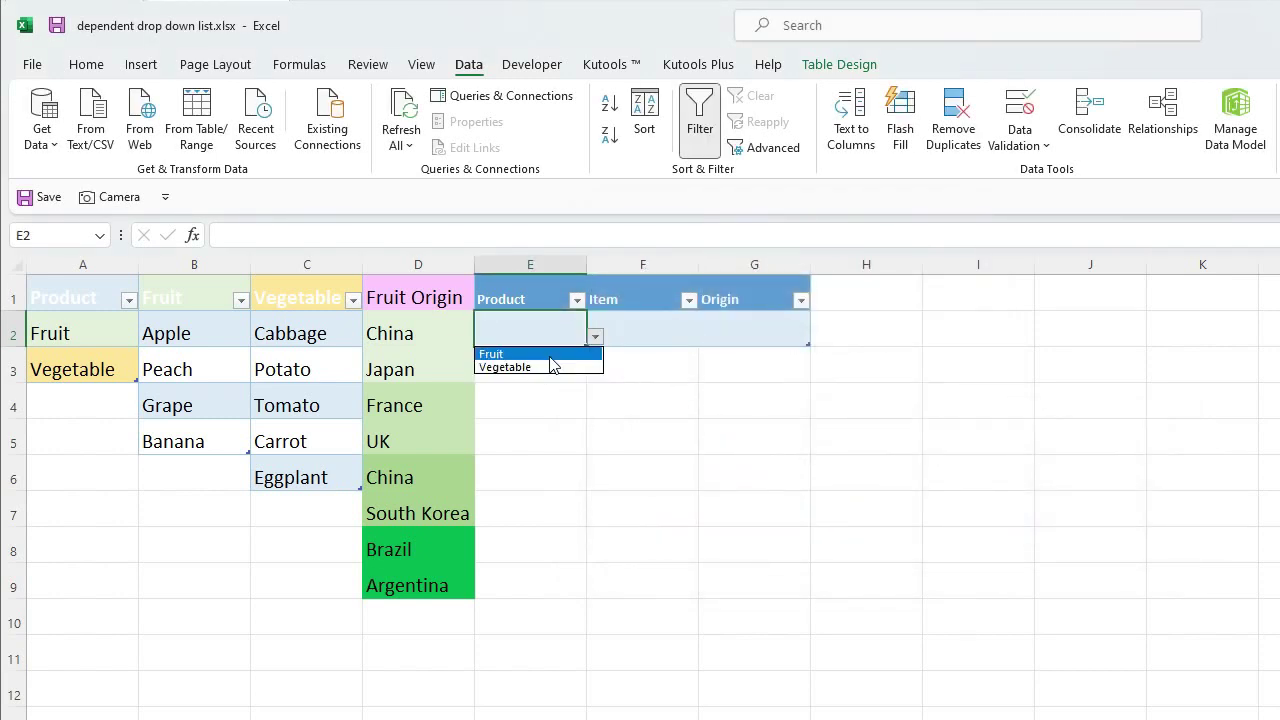
{"action": "left_click", "coordinate": [500, 354]}
{"action": "left_click", "coordinate": [668, 336]}
{"action": "left_click", "coordinate": [707, 337]}
{"action": "left_click", "coordinate": [624, 367]}
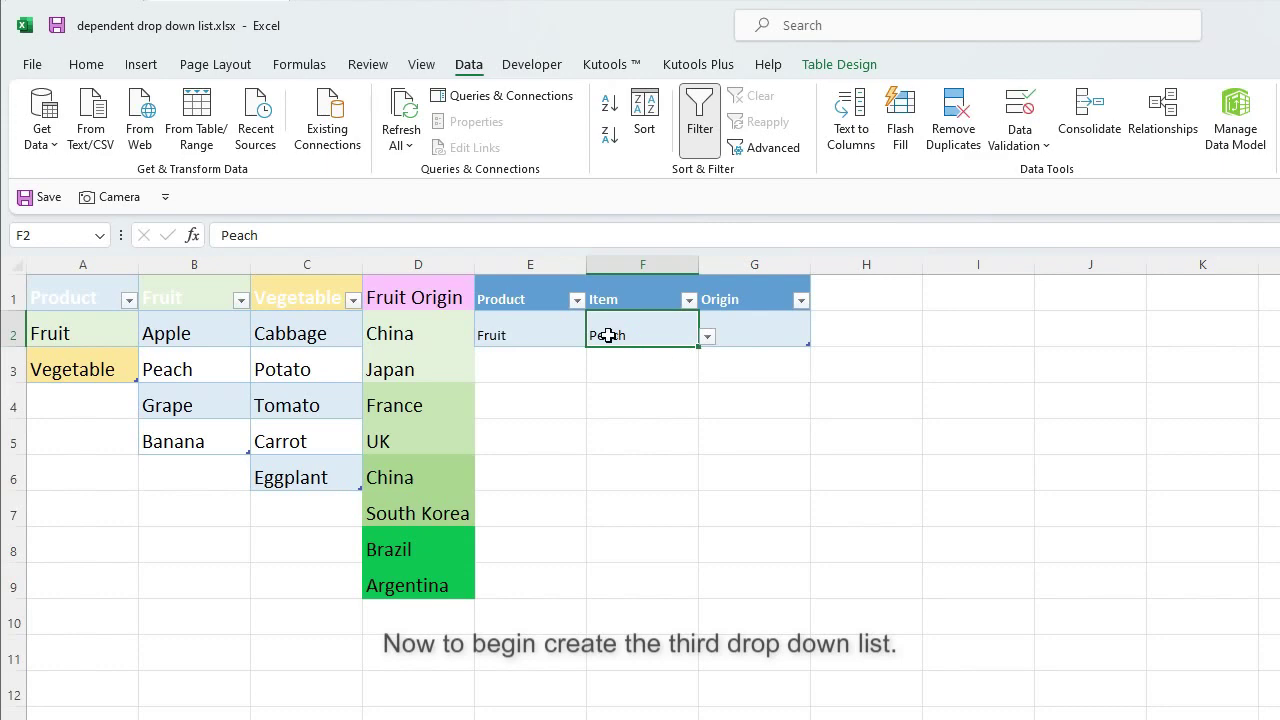
Format the Fruit Origin list D1:D9 as a table with headers, creating Table11.
{"action": "left_click_drag", "start_coordinate": [423, 289], "coordinate": [439, 566]}
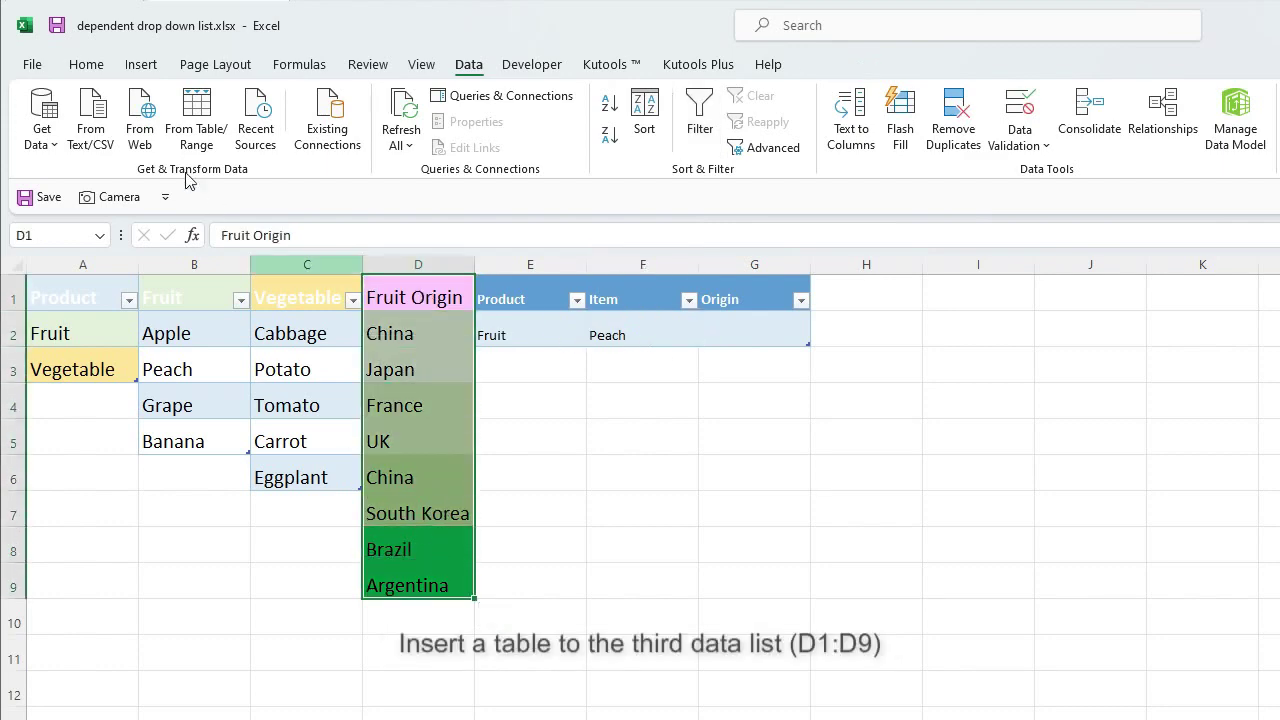
{"action": "left_click", "coordinate": [141, 64]}
{"action": "left_click", "coordinate": [191, 118]}
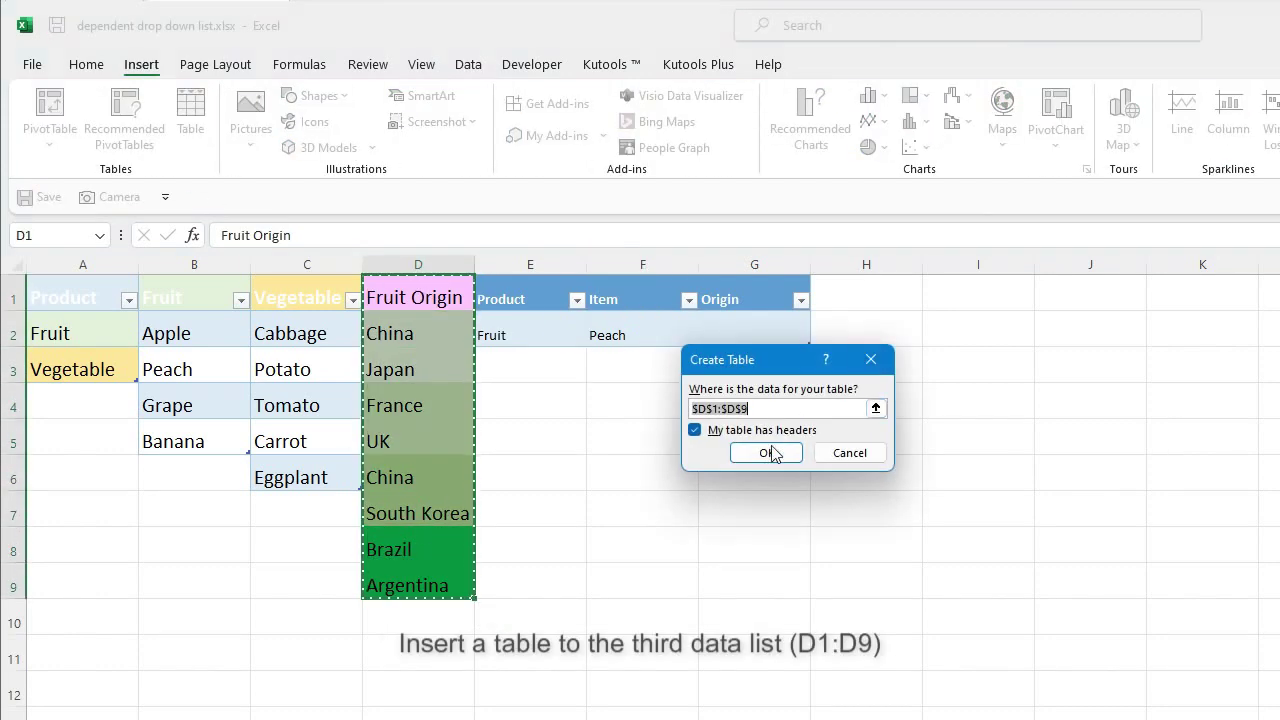
{"action": "left_click", "coordinate": [766, 453]}
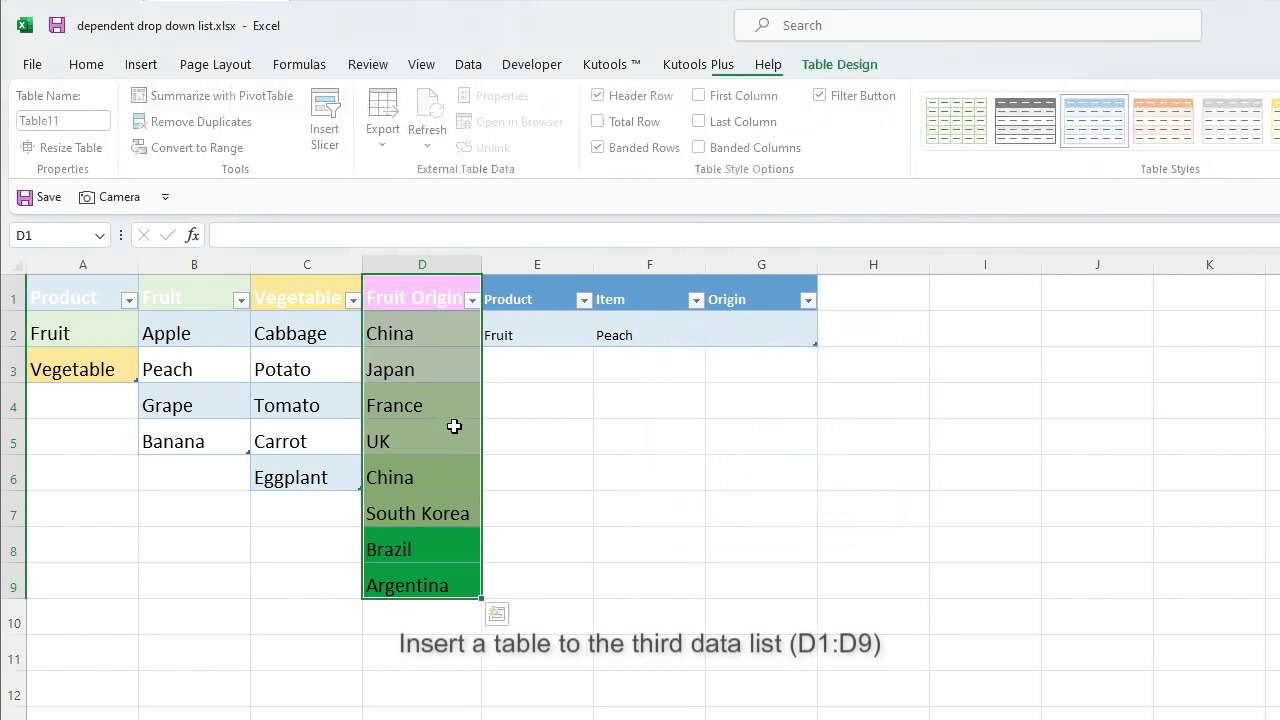
{"action": "left_click", "coordinate": [423, 371]}
{"action": "left_click_drag", "start_coordinate": [433, 328], "coordinate": [437, 360]}
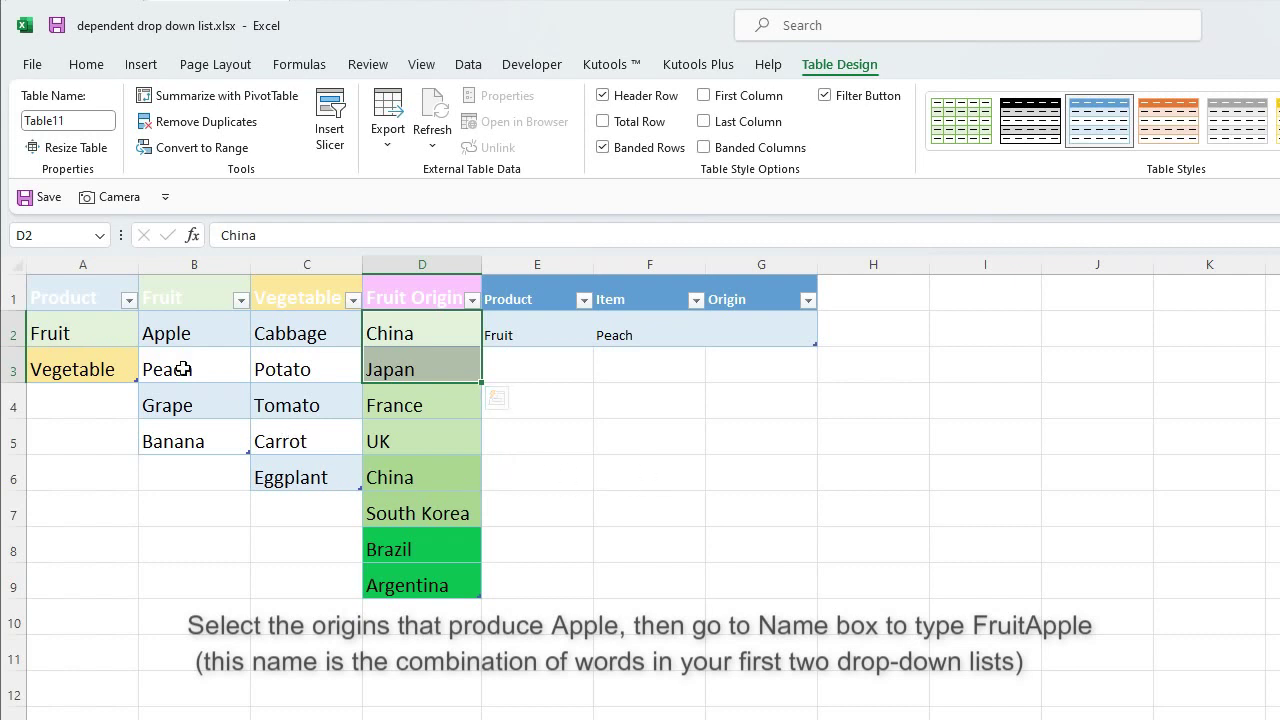
Name D2:D3 'FruitApple' and D4:D5 'FruitPeach' via the Name Box.
{"action": "left_click", "coordinate": [30, 235]}
{"action": "type", "text": "FruitAppl"}
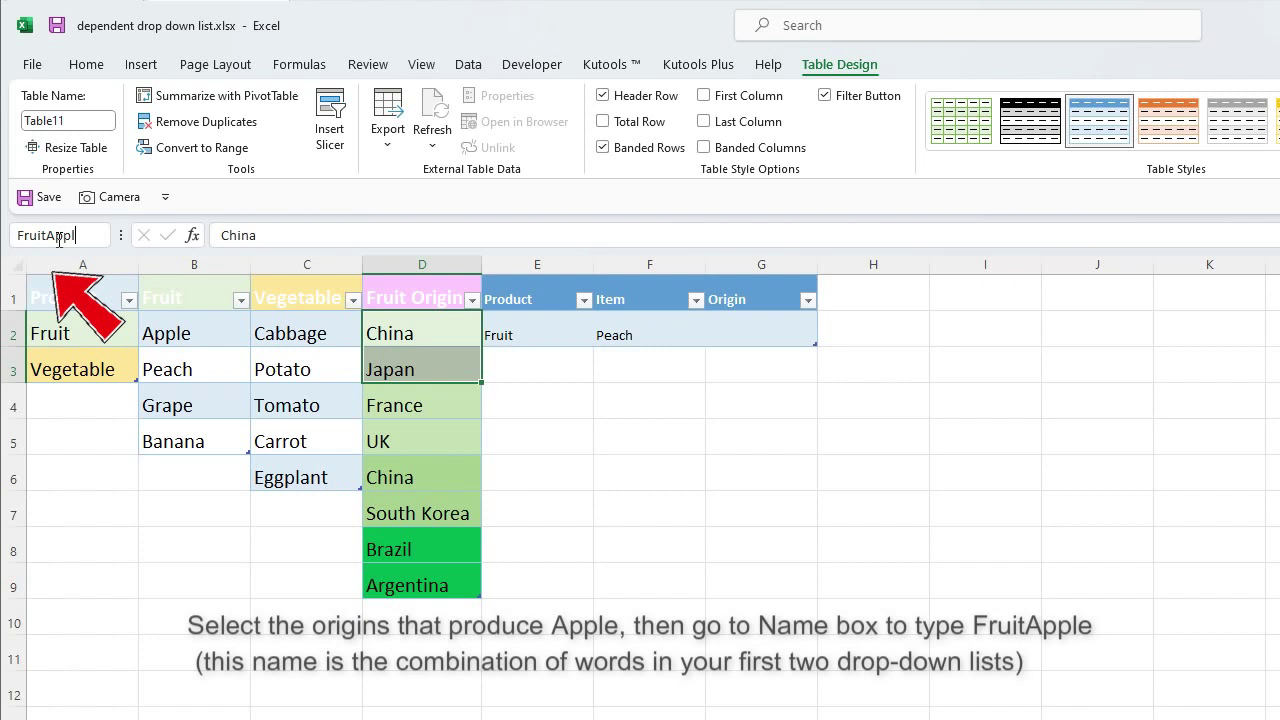
{"action": "type", "text": "e"}
{"action": "key", "text": "Return"}
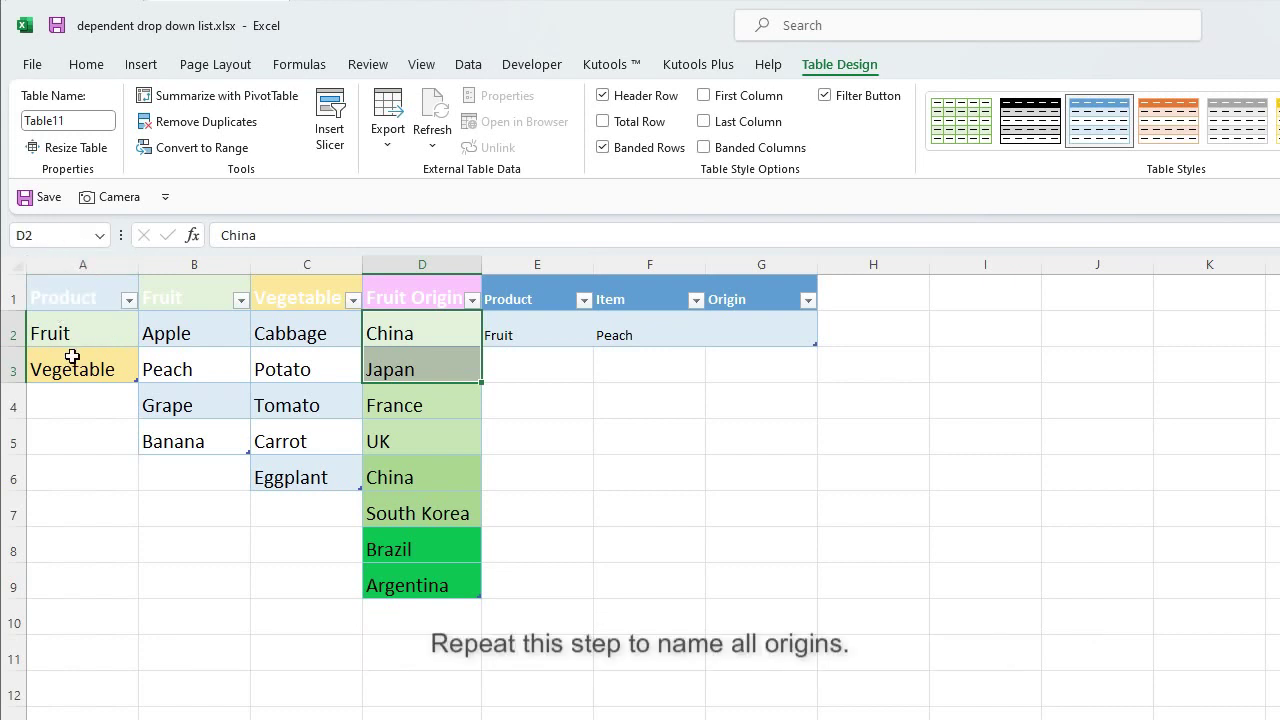
{"action": "left_click_drag", "start_coordinate": [404, 398], "coordinate": [404, 427]}
{"action": "left_click", "coordinate": [30, 235]}
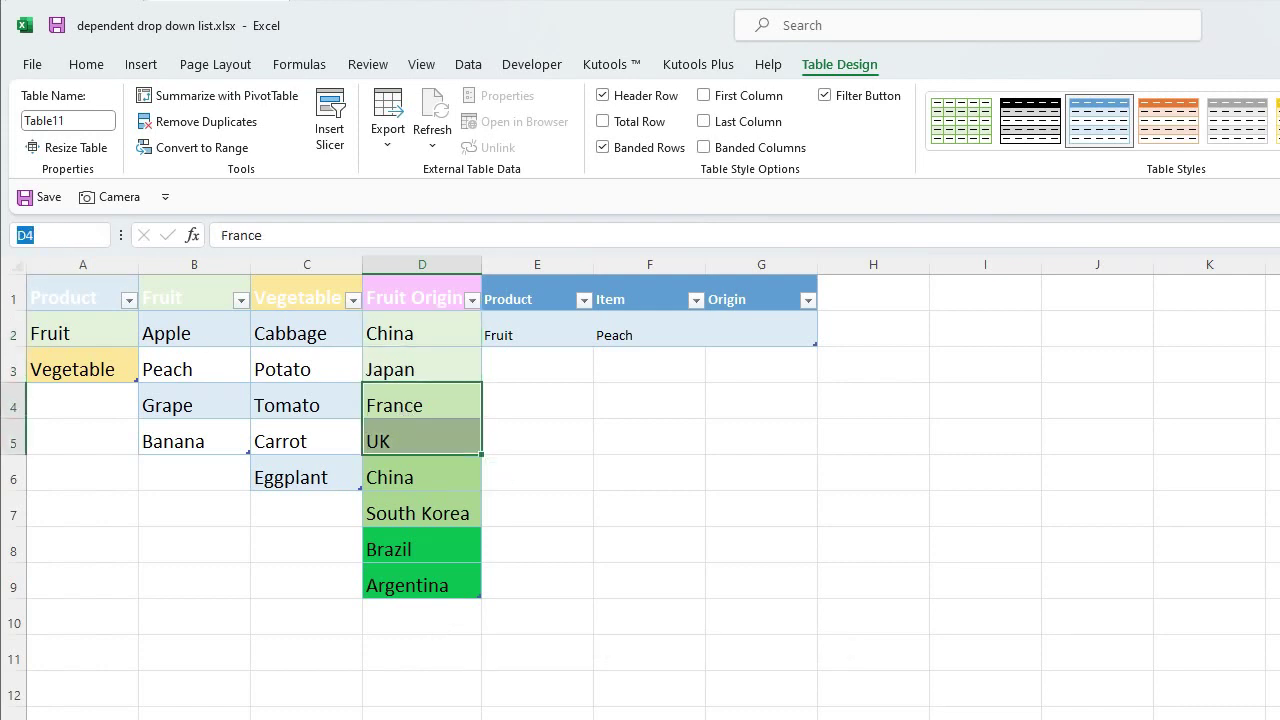
{"action": "type", "text": "FruitPeach"}
{"action": "key", "text": "Return"}
Name D6:D7 'FruitGrape' and D8:D9 'FruitBanana'.
{"action": "left_click_drag", "start_coordinate": [420, 477], "coordinate": [420, 513]}
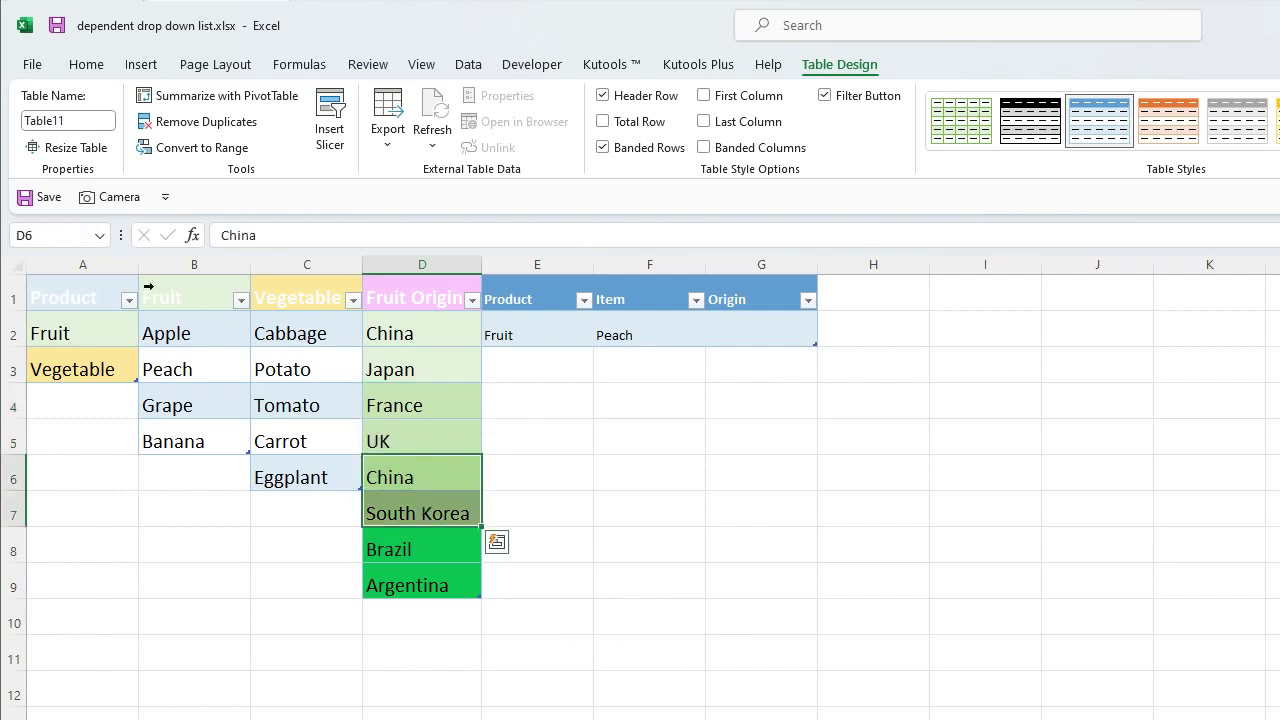
{"action": "left_click", "coordinate": [30, 235]}
{"action": "type", "text": "FruitGrap"}
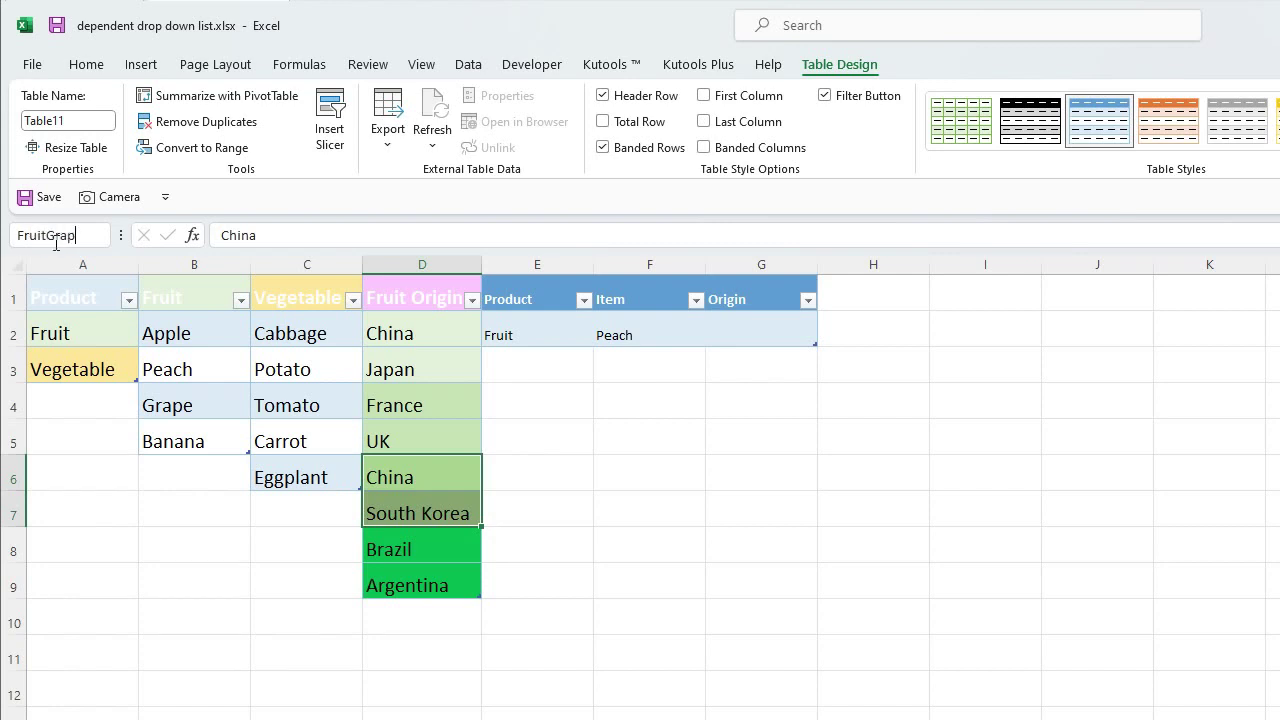
{"action": "type", "text": "e"}
{"action": "key", "text": "Return"}
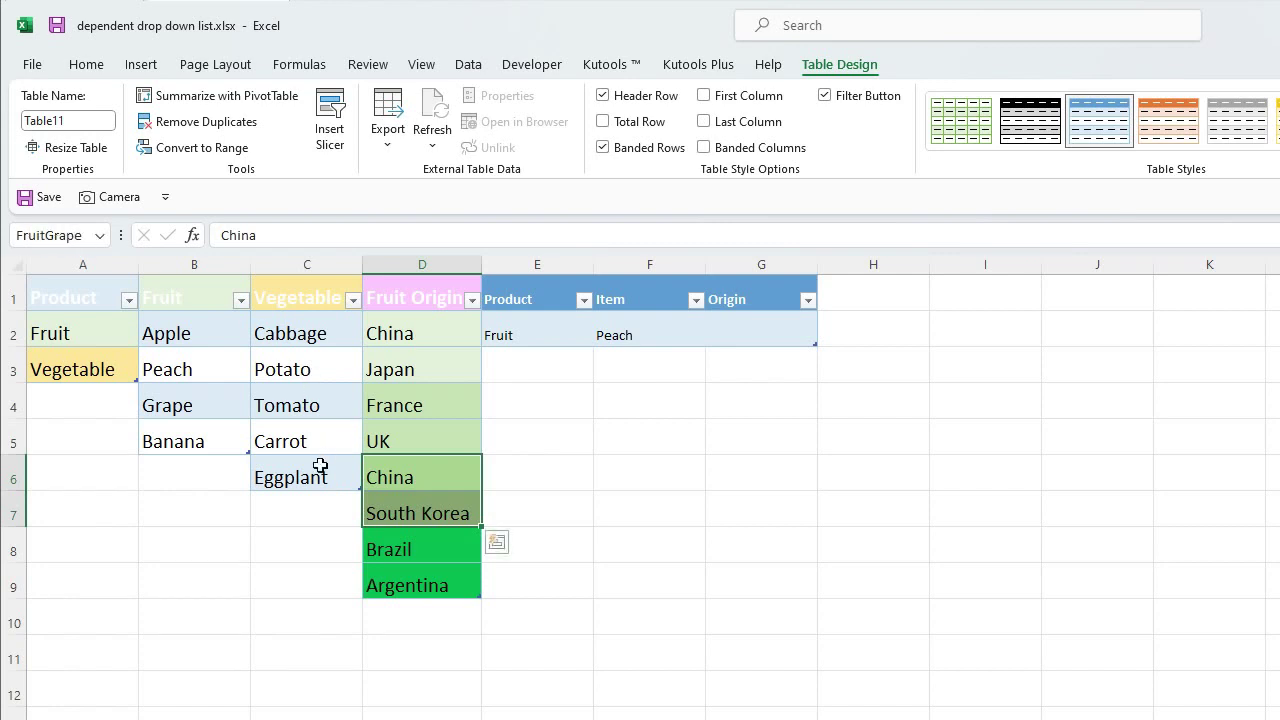
{"action": "left_click_drag", "start_coordinate": [424, 549], "coordinate": [428, 582]}
{"action": "left_click", "coordinate": [60, 235]}
{"action": "type", "text": "Fruit"}
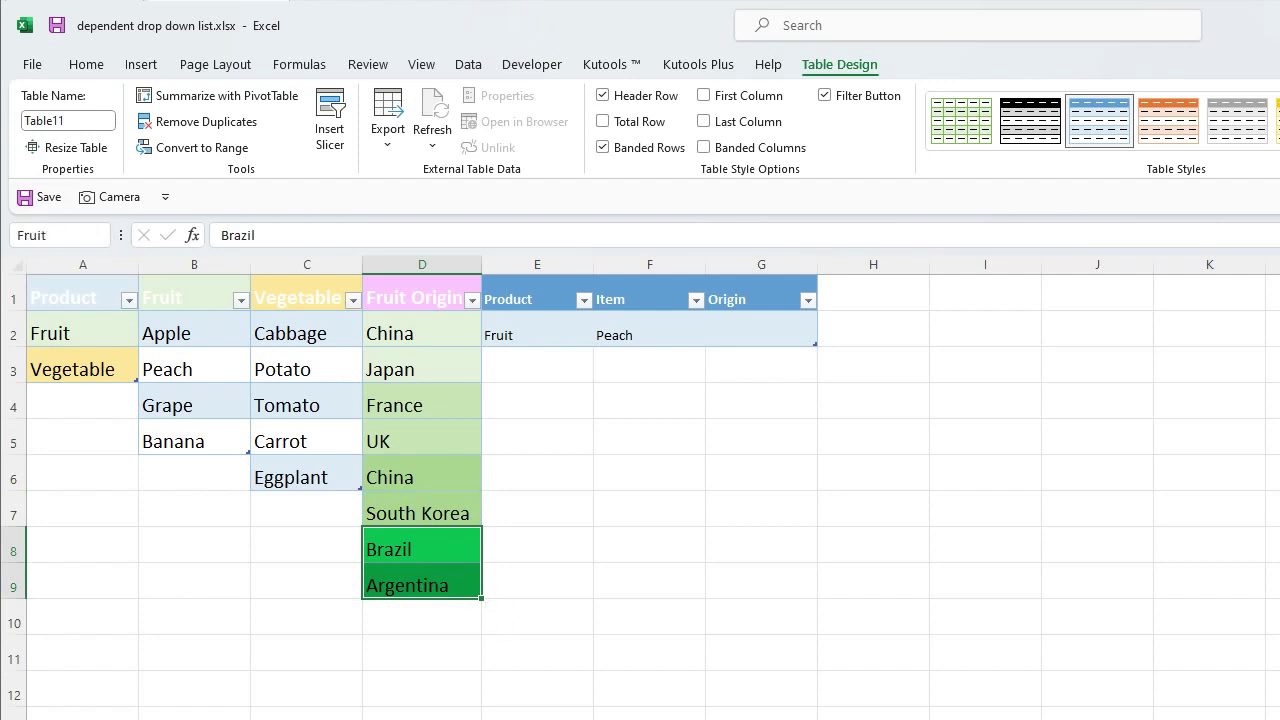
{"action": "type", "text": "Banana"}
{"action": "key", "text": "Return"}
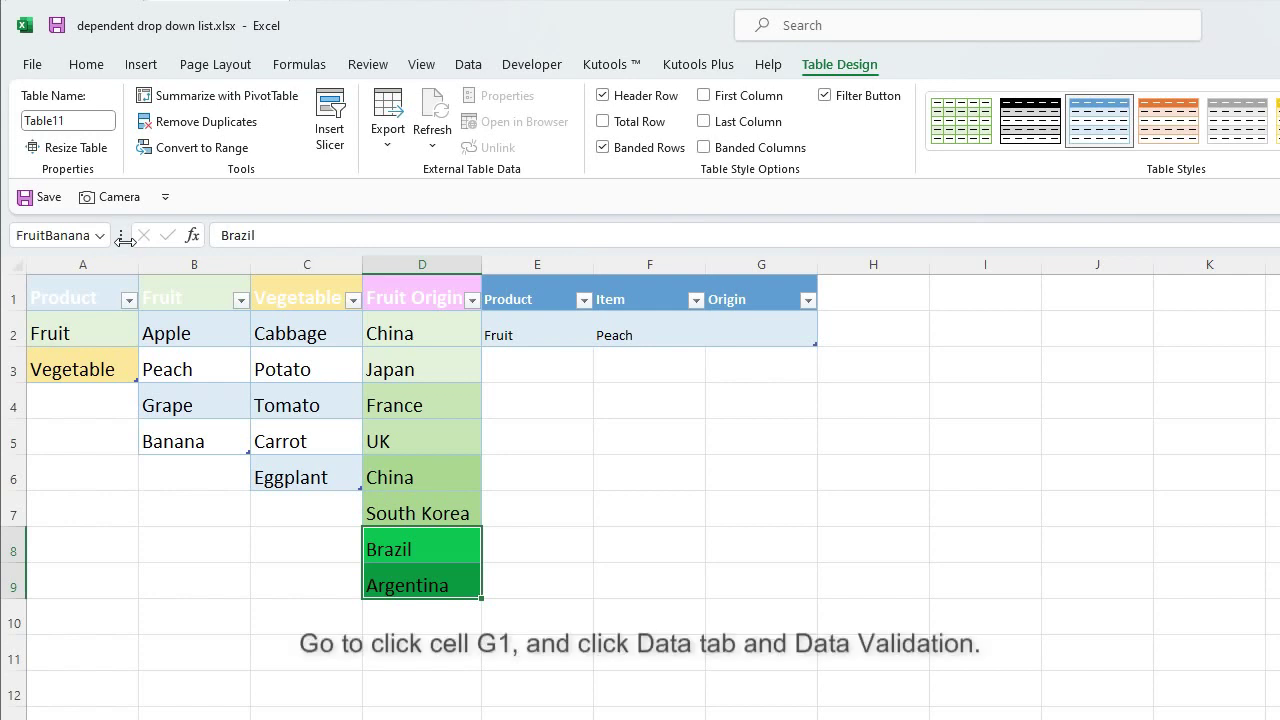
Give G2 a List validation sourced from =INDIRECT(SUBSTITUTE(E2&F2," ","")) and check its Origin choices.
{"action": "left_click", "coordinate": [744, 338]}
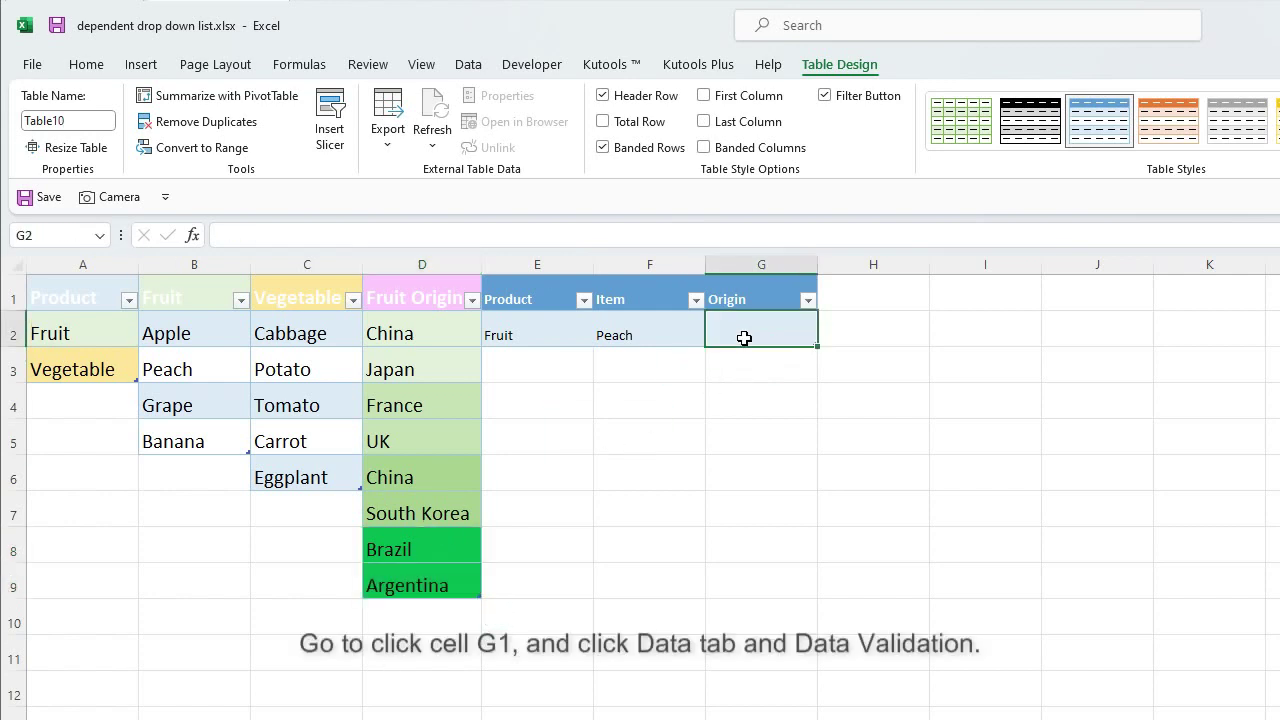
{"action": "left_click", "coordinate": [468, 66]}
{"action": "left_click", "coordinate": [1019, 110]}
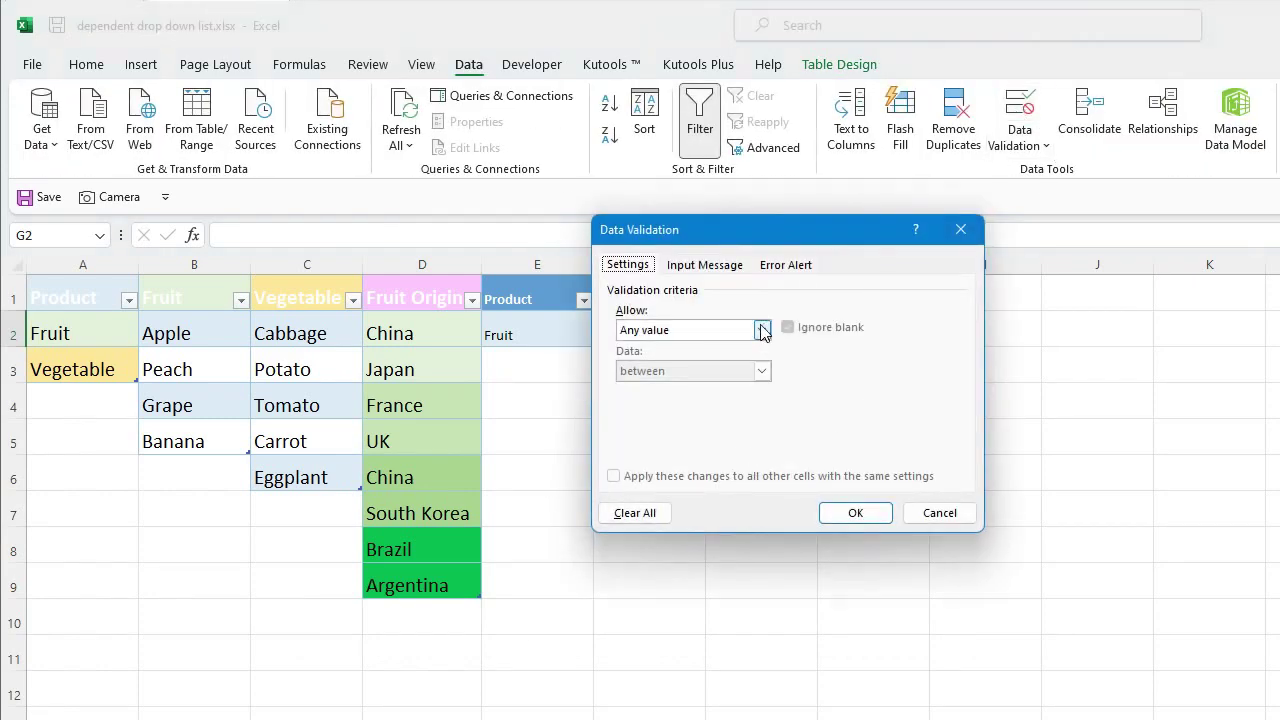
{"action": "left_click", "coordinate": [762, 330]}
{"action": "left_click", "coordinate": [651, 386]}
{"action": "left_click", "coordinate": [760, 411]}
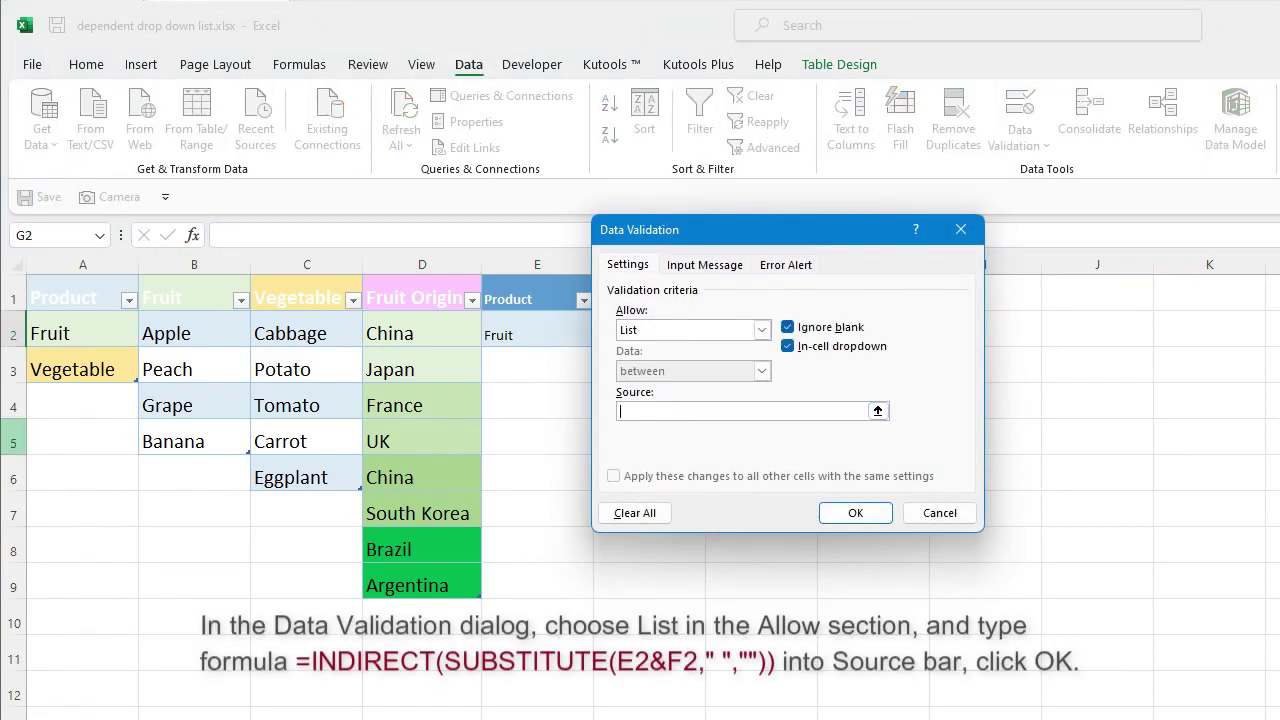
{"action": "type", "text": "=INDIRECT(SUBSTITUTE(E2&F2,\" \",\"\"))"}
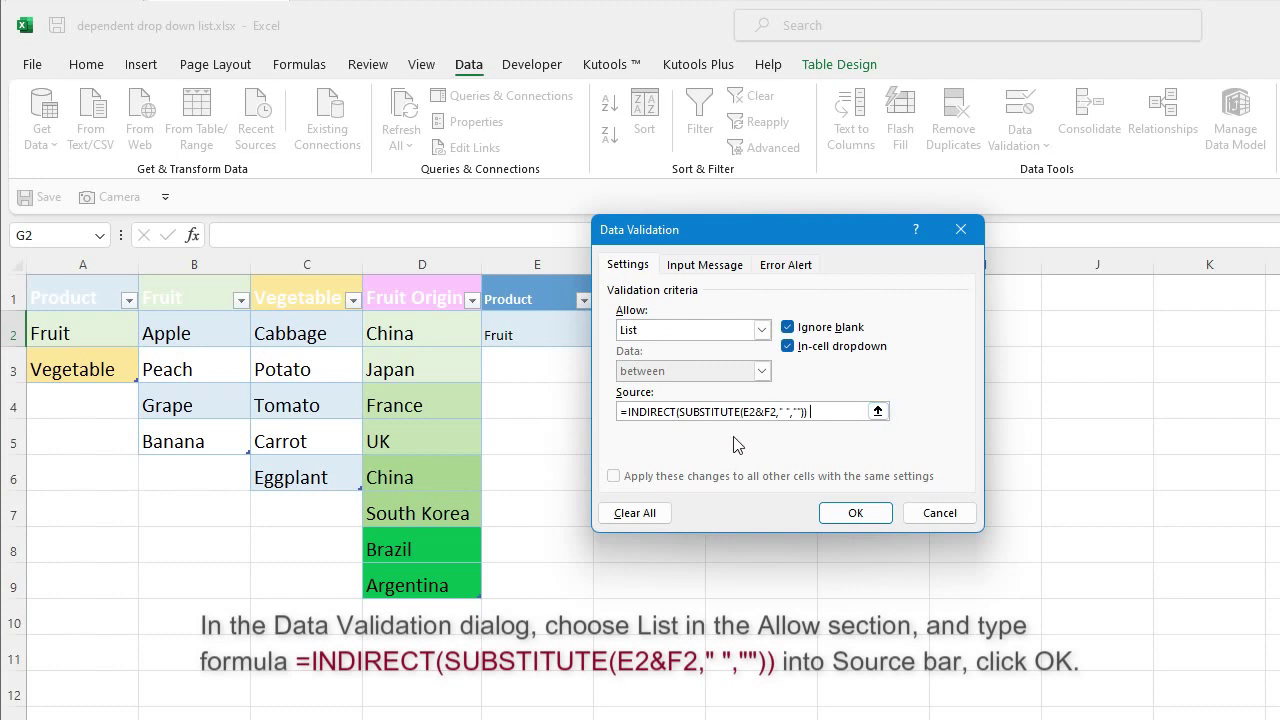
{"action": "left_click", "coordinate": [848, 513]}
{"action": "left_click", "coordinate": [826, 337]}
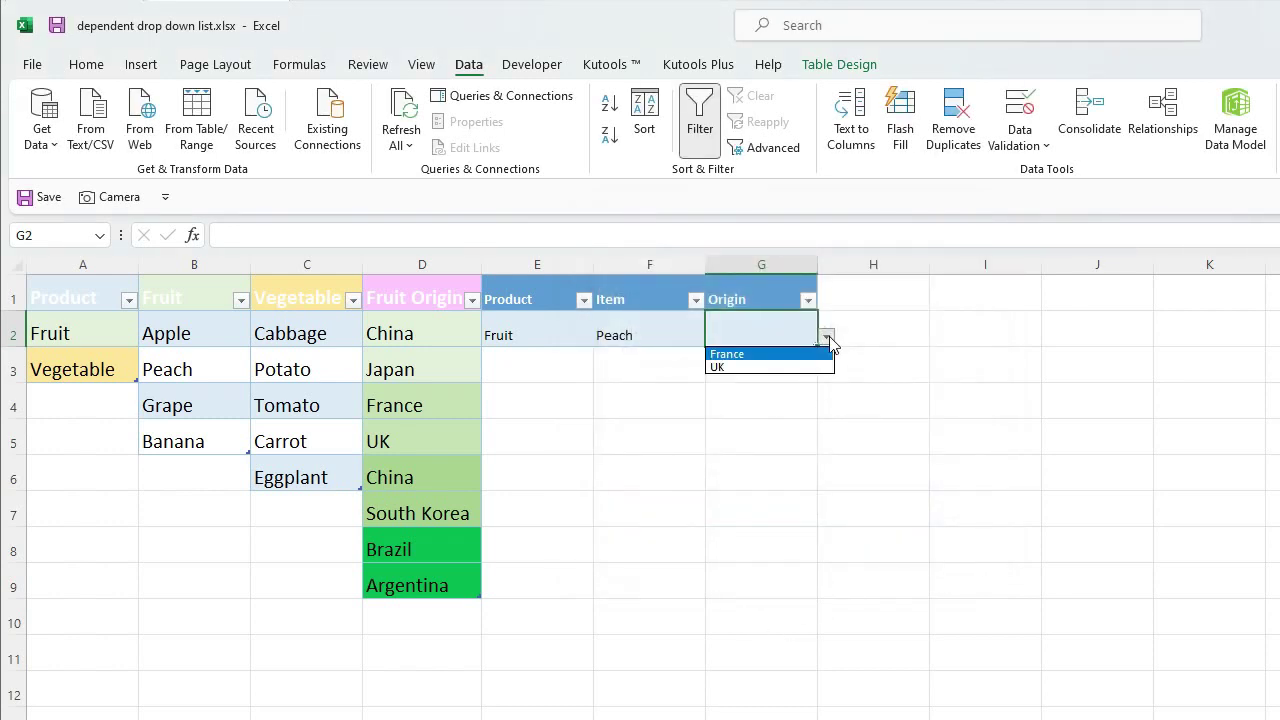
Pick UK as Peach's origin, then fill the next row with Fruit, Banana and Brazil from the drop-downs.
{"action": "left_click", "coordinate": [760, 367]}
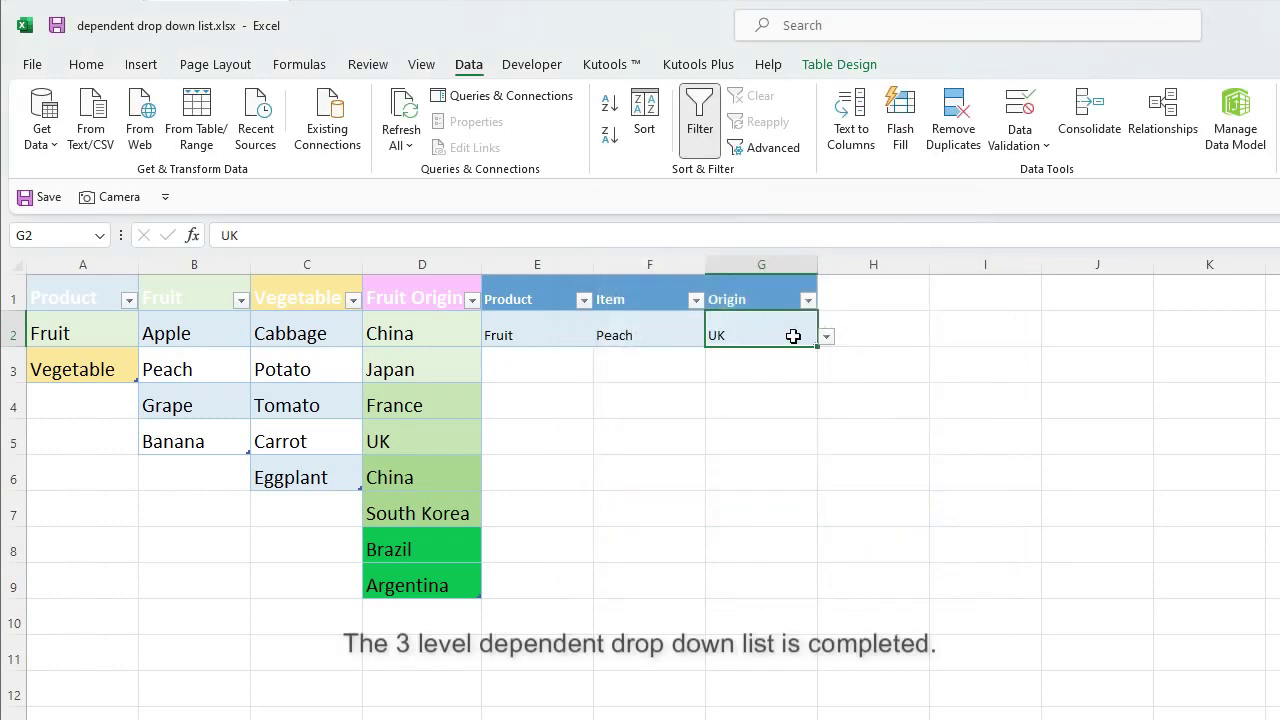
{"action": "key", "text": "Tab"}
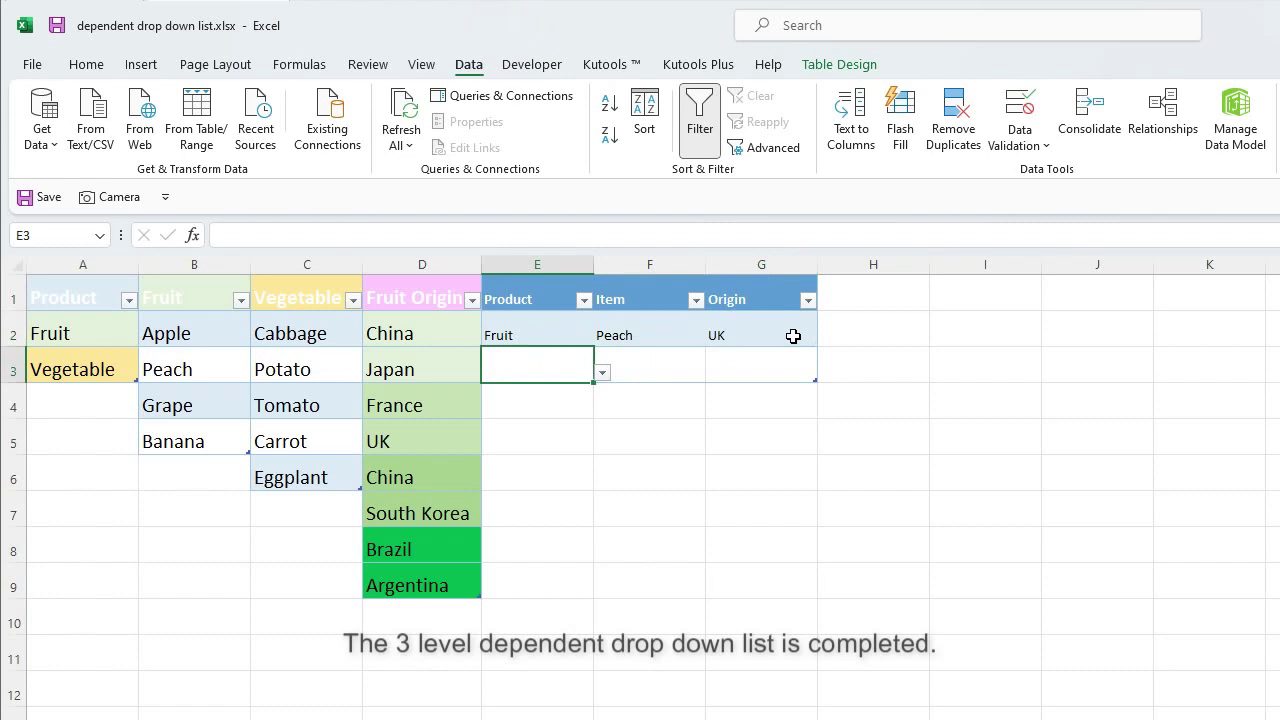
{"action": "left_click", "coordinate": [603, 374]}
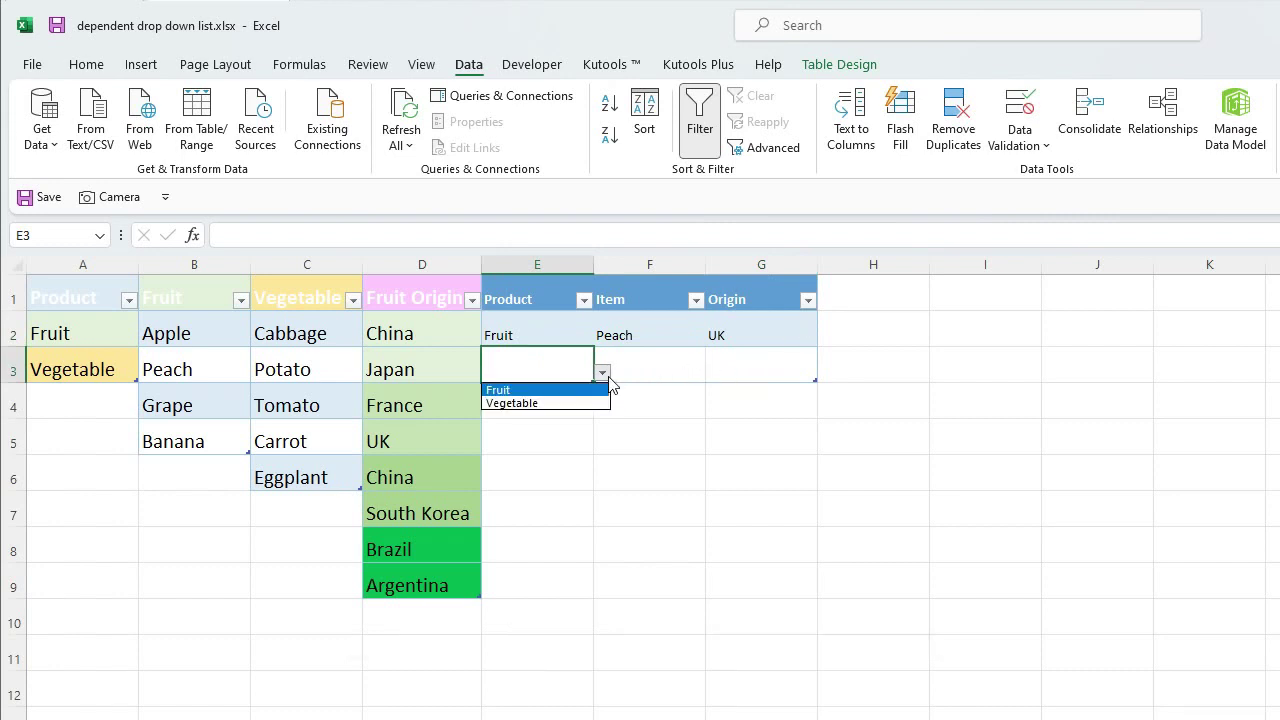
{"action": "left_click", "coordinate": [545, 389]}
{"action": "key", "text": "Tab"}
{"action": "left_click", "coordinate": [714, 372]}
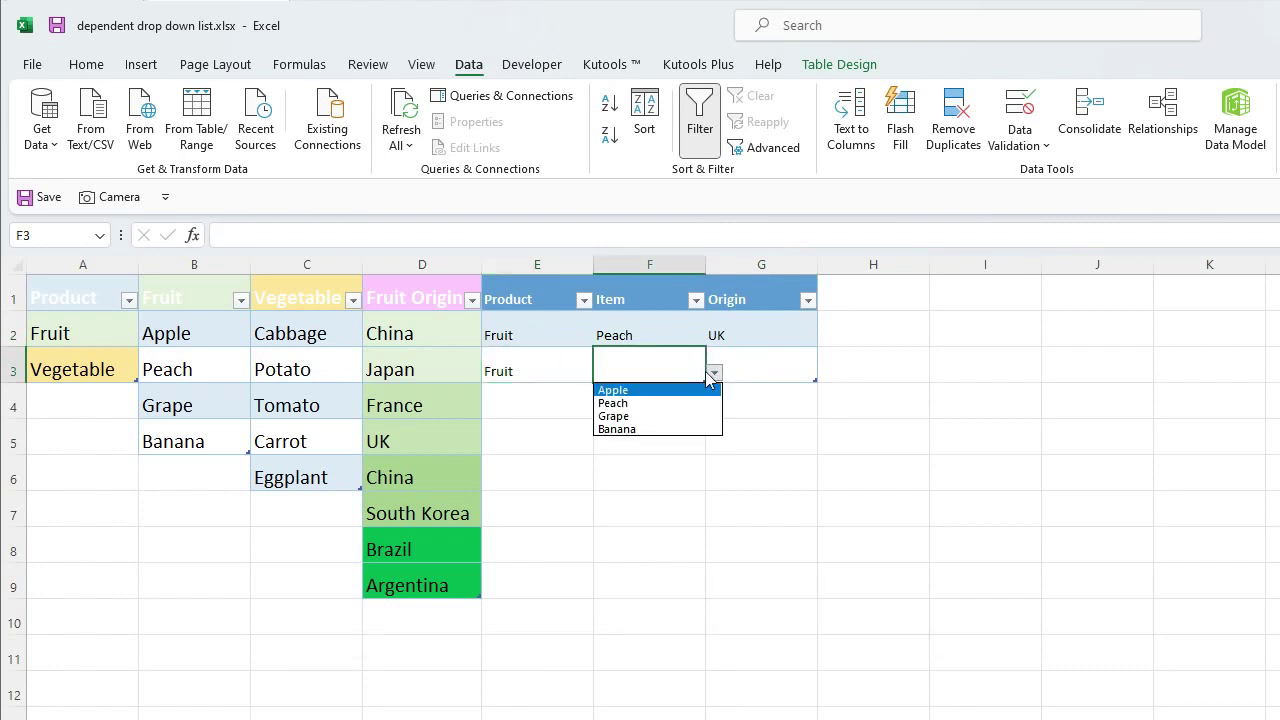
{"action": "left_click", "coordinate": [633, 429]}
{"action": "key", "text": "Tab"}
{"action": "left_click", "coordinate": [822, 376]}
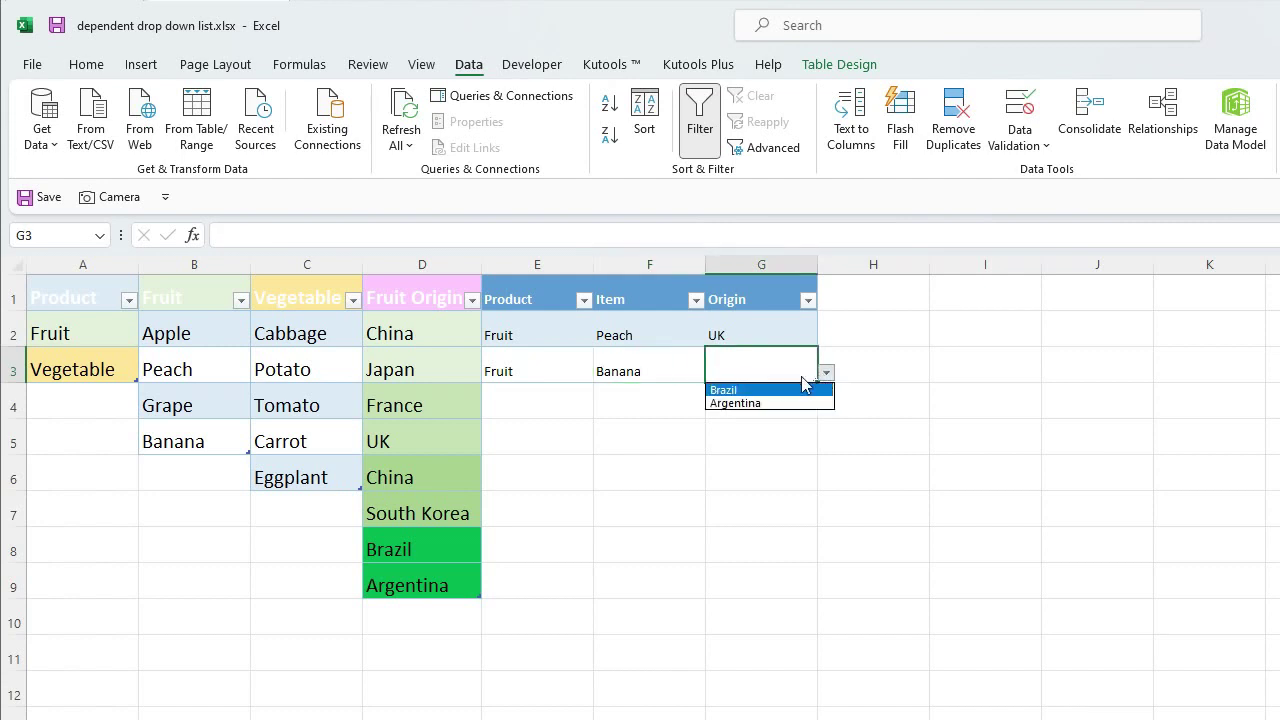
{"action": "left_click", "coordinate": [760, 390]}
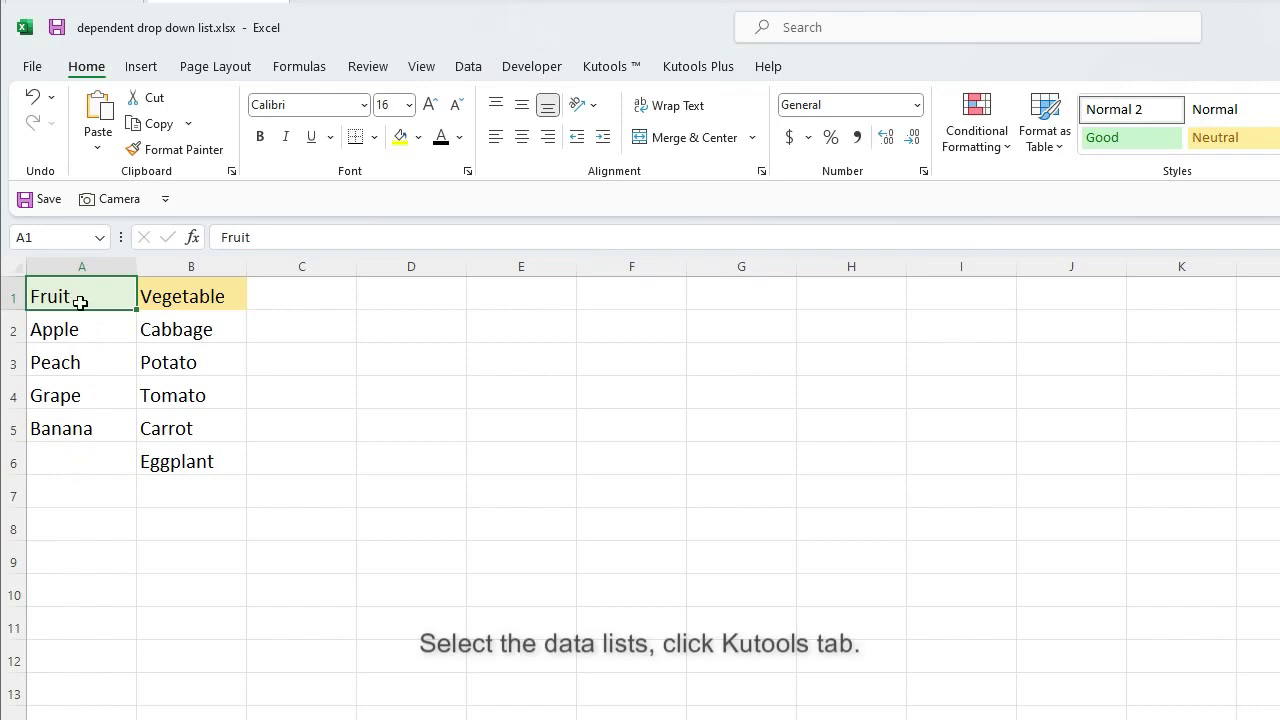
Use Kutools Dynamic Drop-down List in ModeA on A1:B6 with output range D1:E1.
{"action": "left_click_drag", "start_coordinate": [78, 298], "coordinate": [184, 464]}
{"action": "left_click", "coordinate": [592, 68]}
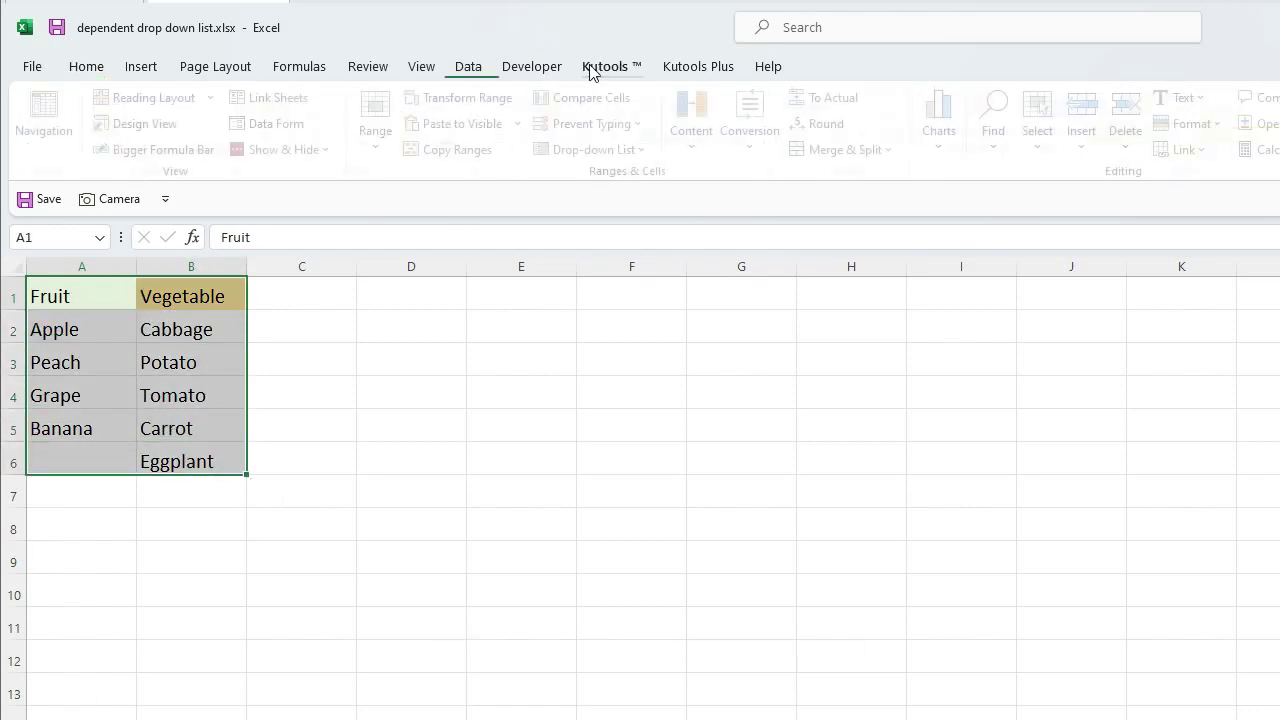
{"action": "left_click", "coordinate": [600, 149]}
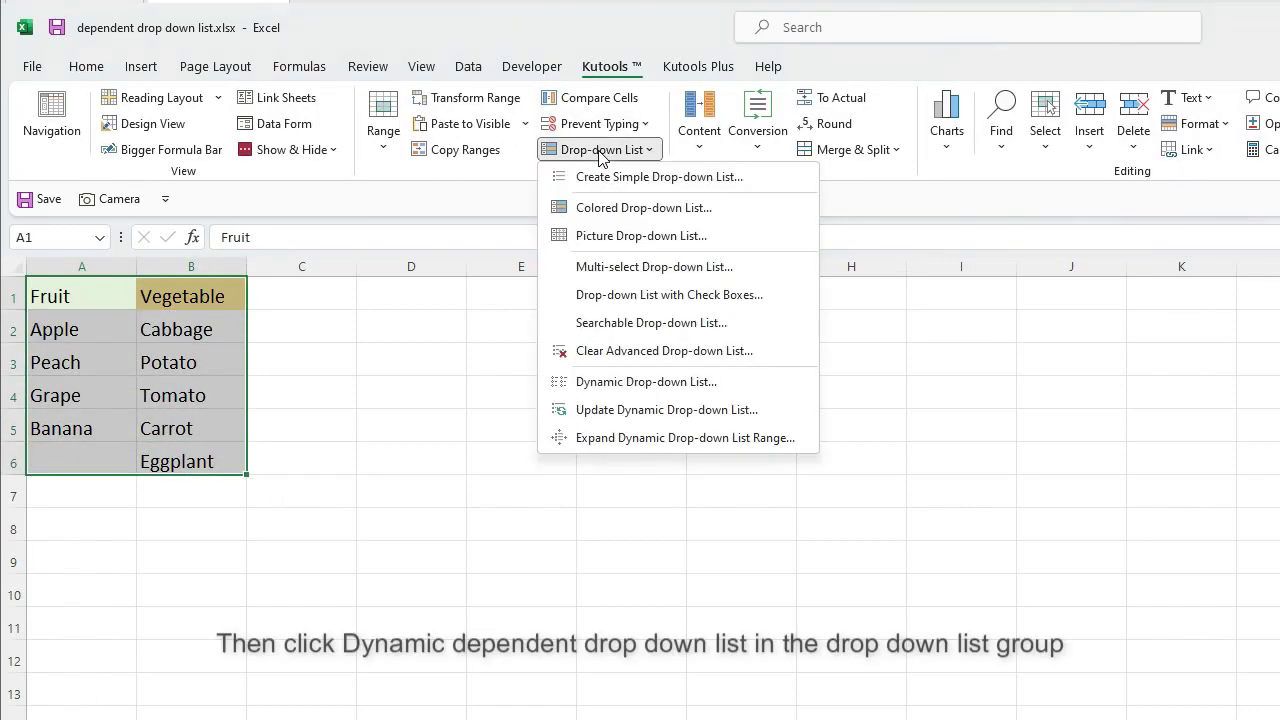
{"action": "left_click", "coordinate": [641, 384]}
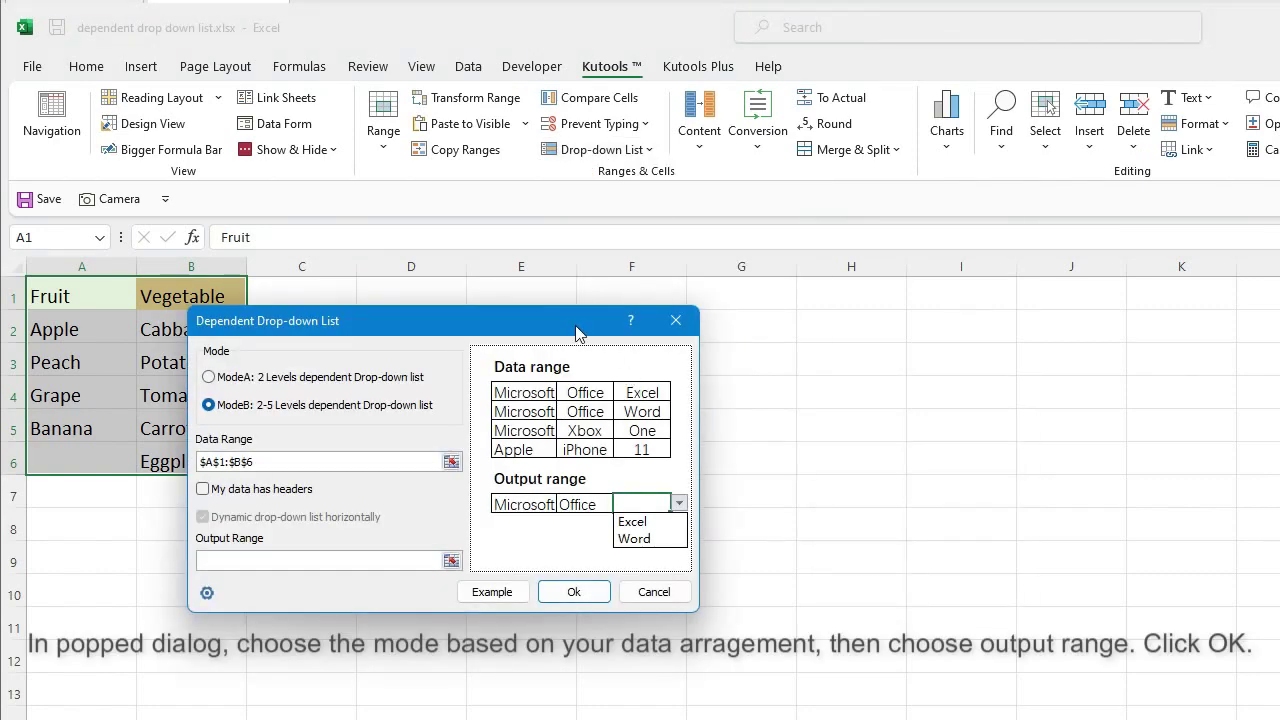
{"action": "left_click", "coordinate": [380, 342]}
{"action": "left_click_drag", "start_coordinate": [498, 290], "coordinate": [550, 300]}
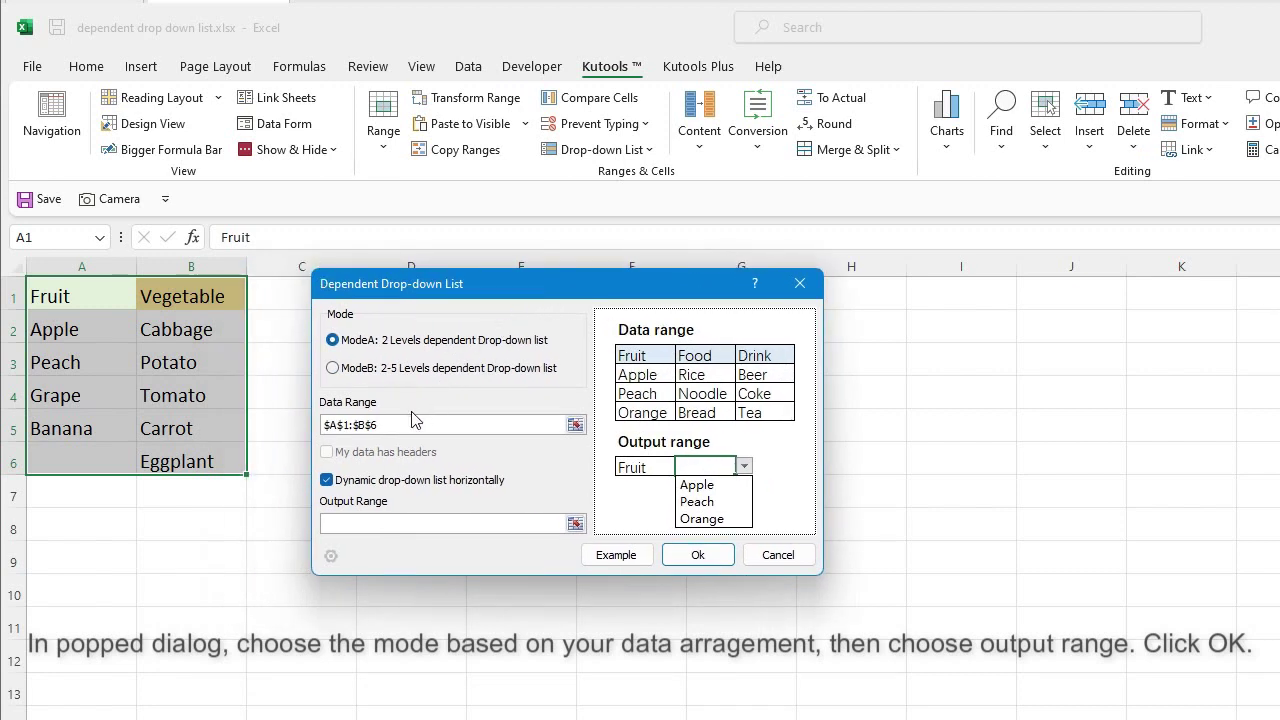
{"action": "left_click", "coordinate": [576, 524]}
{"action": "left_click_drag", "start_coordinate": [399, 296], "coordinate": [514, 291]}
{"action": "left_click", "coordinate": [821, 392]}
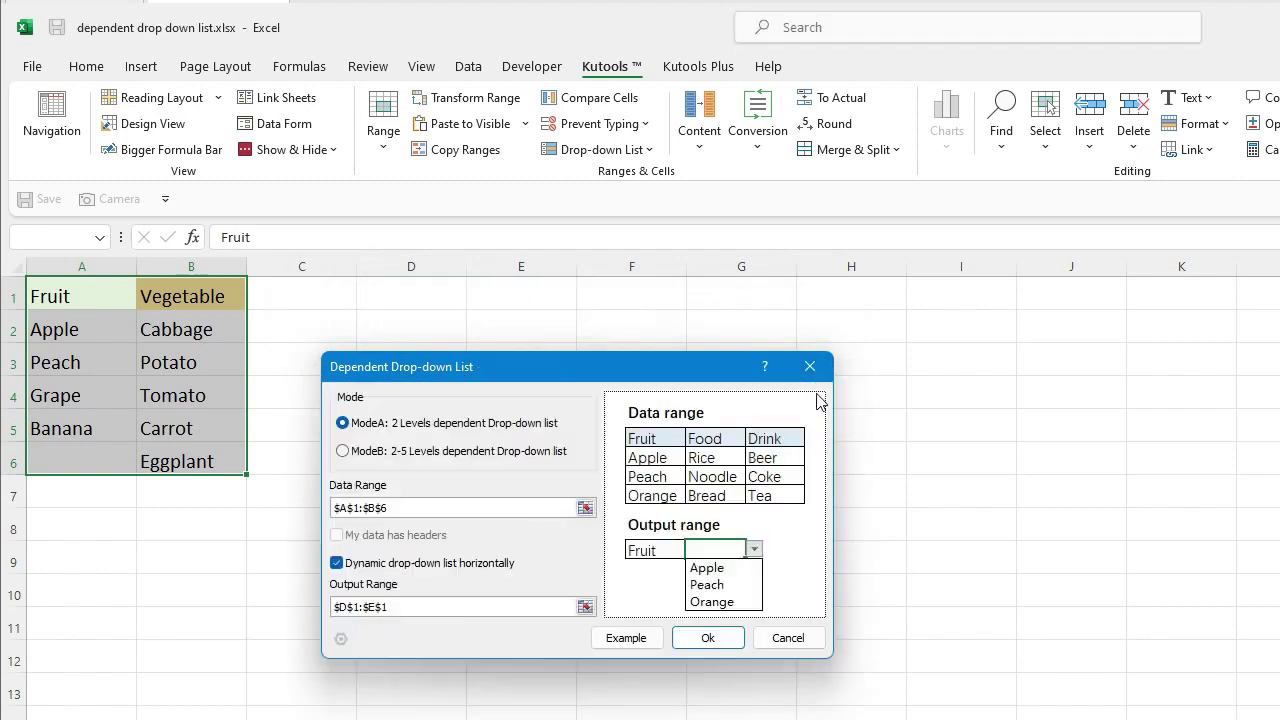
{"action": "left_click", "coordinate": [706, 644]}
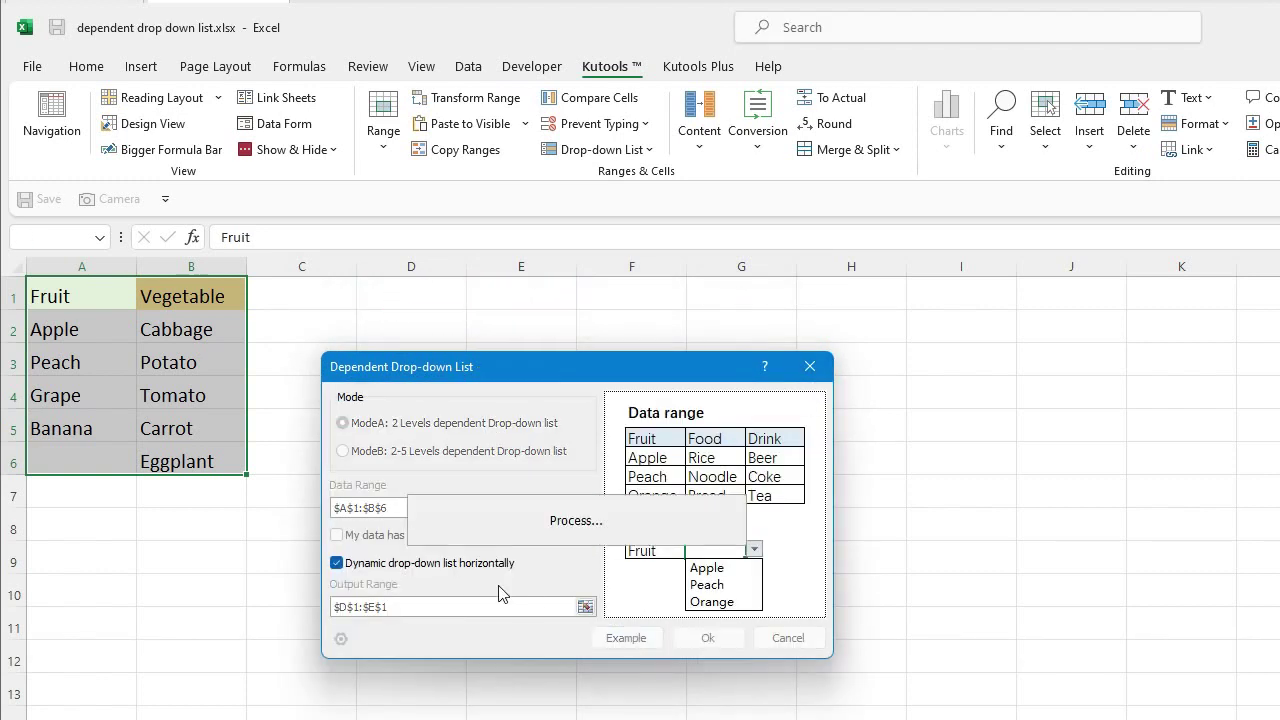
{"action": "left_click", "coordinate": [476, 302]}
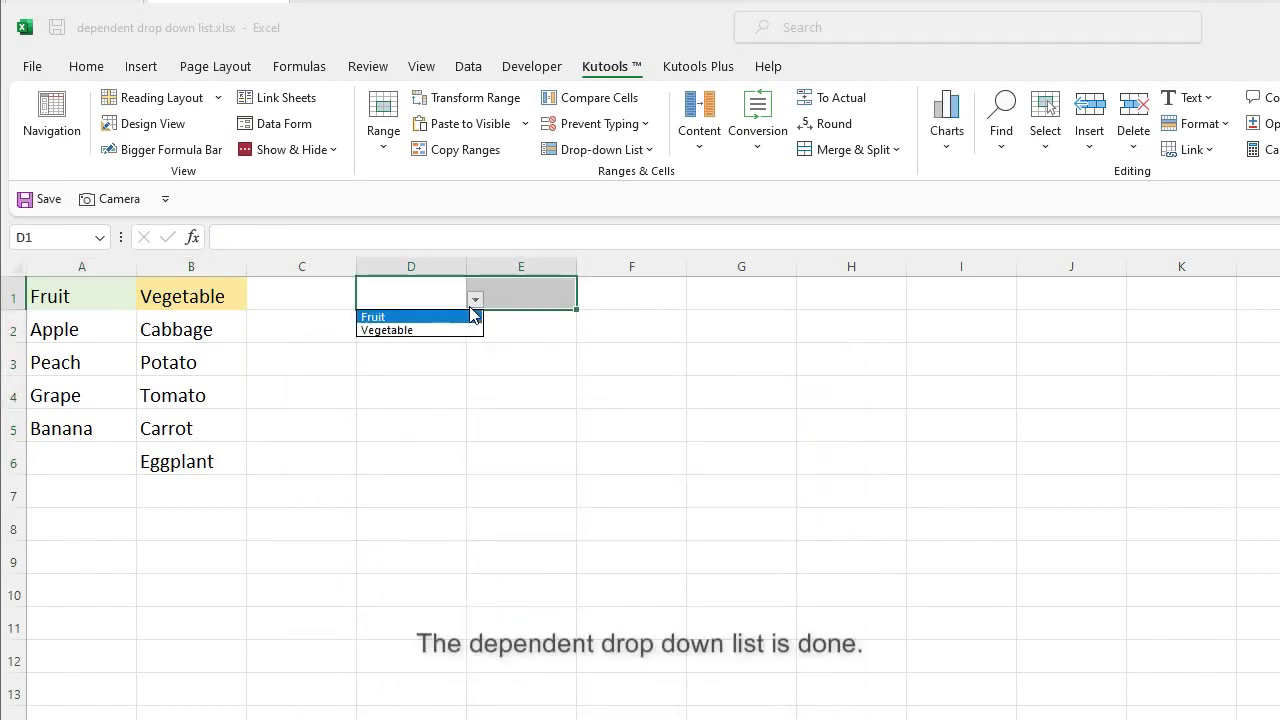